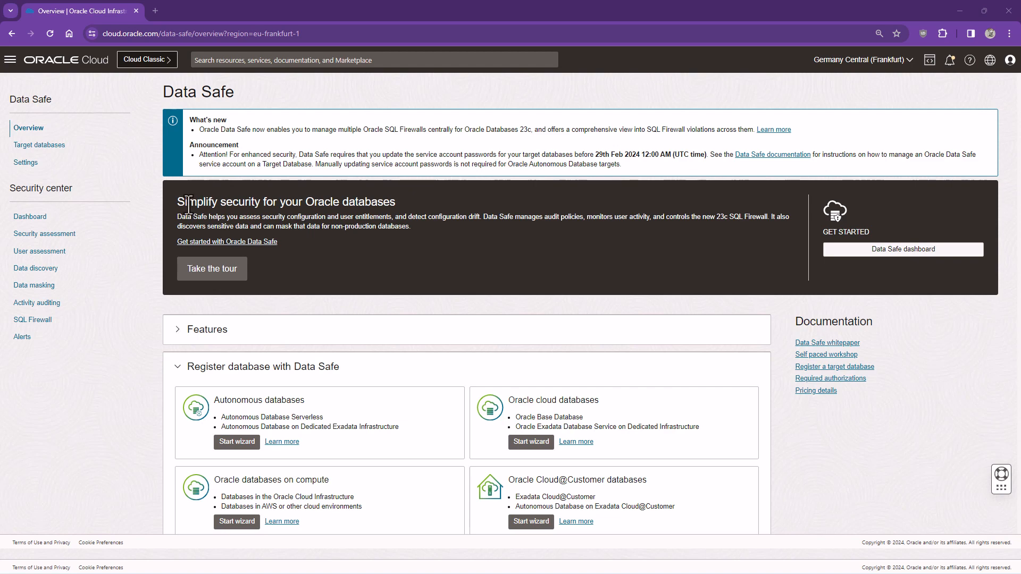
Go to the Target databases page listing the registered Data Safe targets
left_click(56, 150)
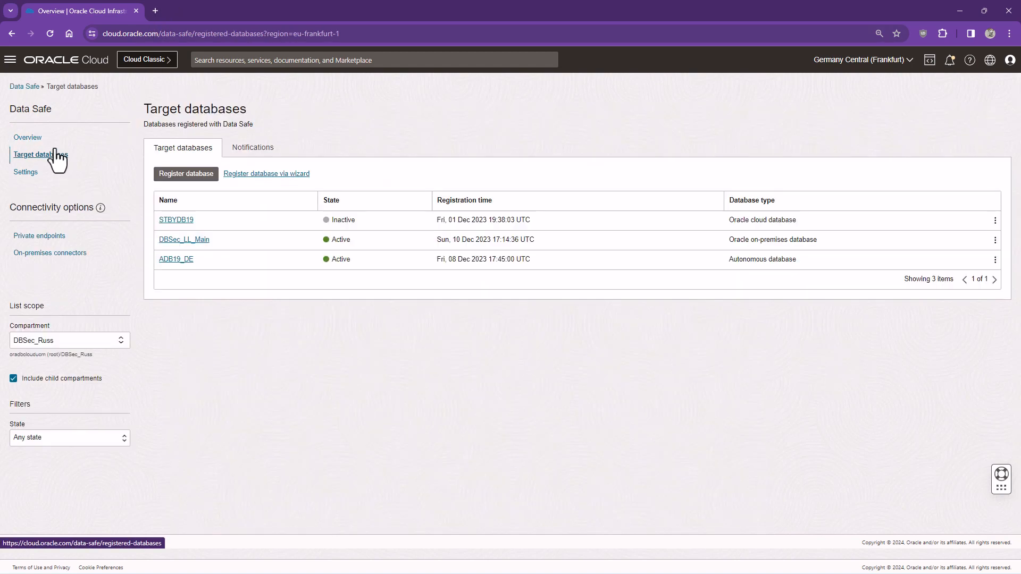
On the target databases Notifications tab, start the 'A database target has changed state' quickstart
left_click(238, 159)
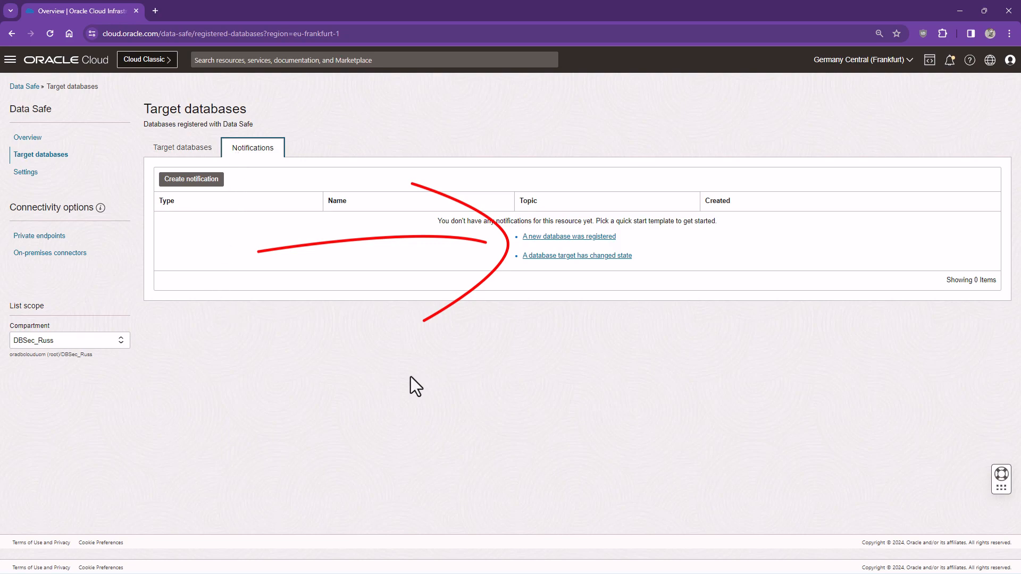
left_click(560, 257)
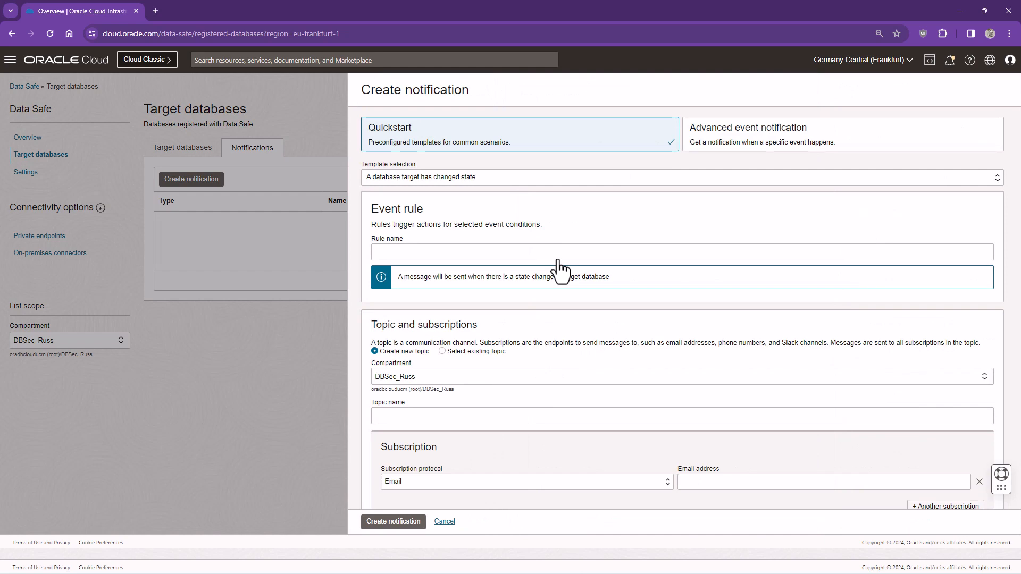
Create 'Target Database needs attention' with topic target_database_needs_attention and the subscriber's e-mail
left_click(539, 254)
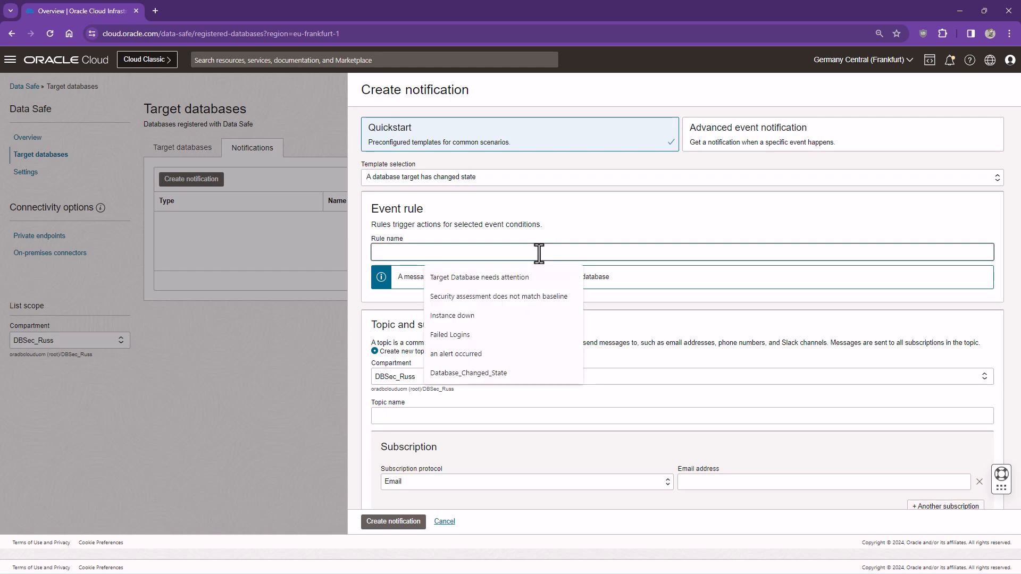
left_click(524, 277)
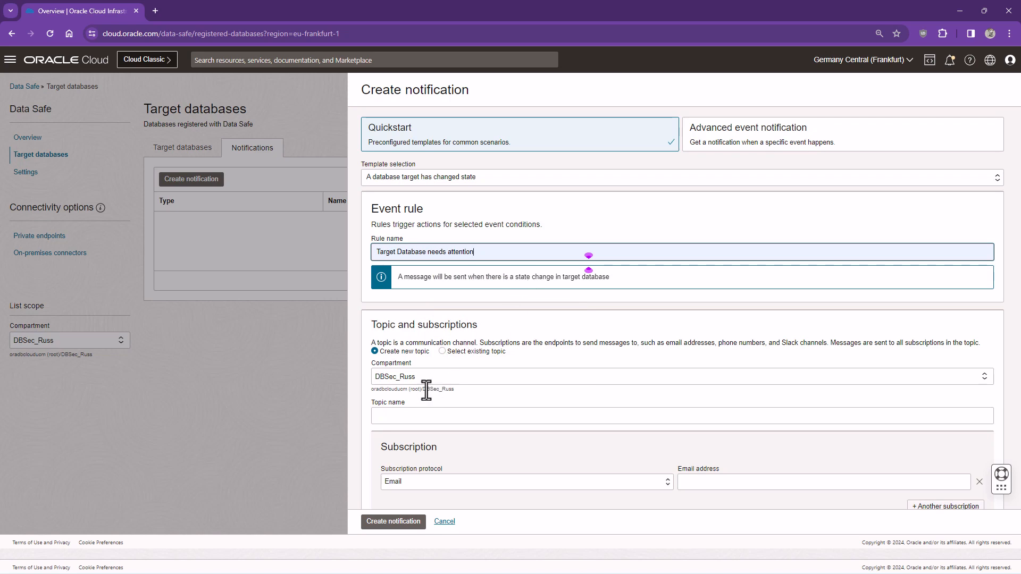
left_click(410, 416)
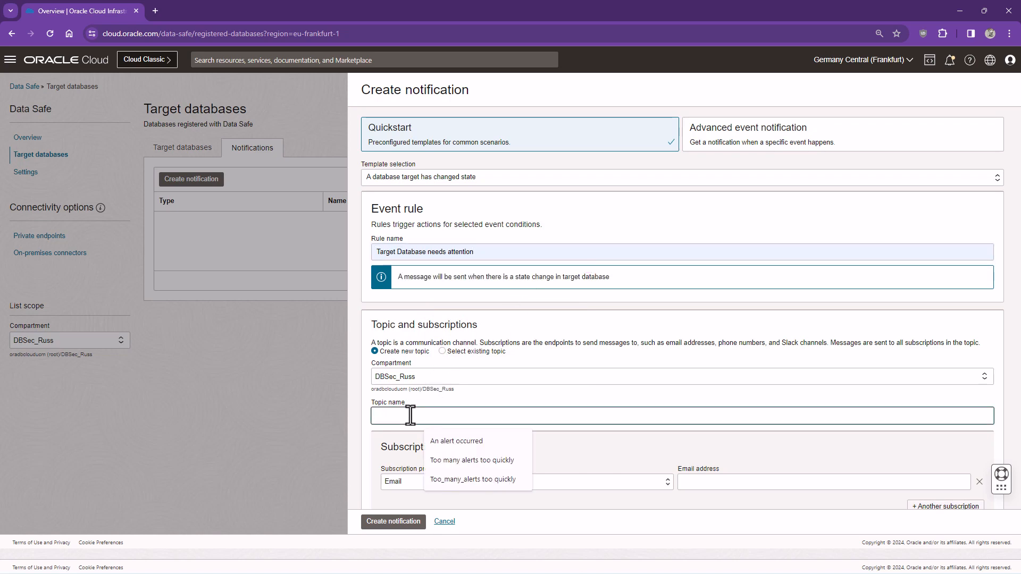
type("tar")
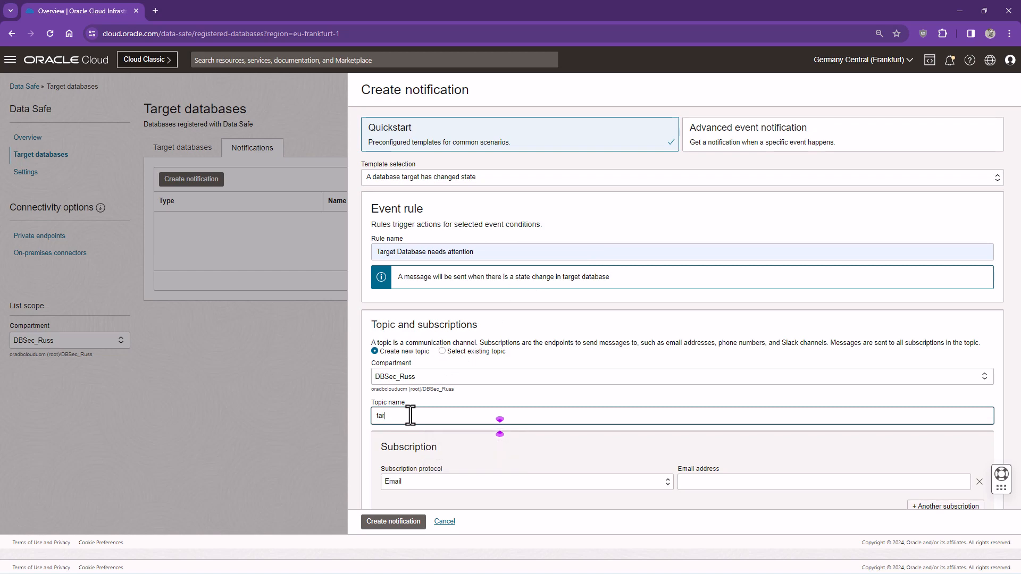
type("get_database_needs_attention")
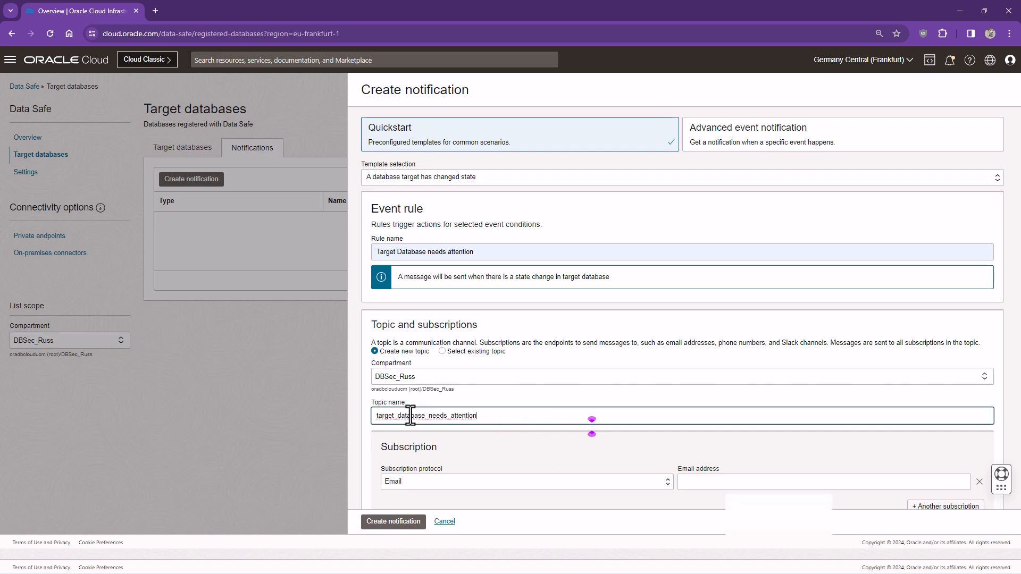
left_click(692, 480)
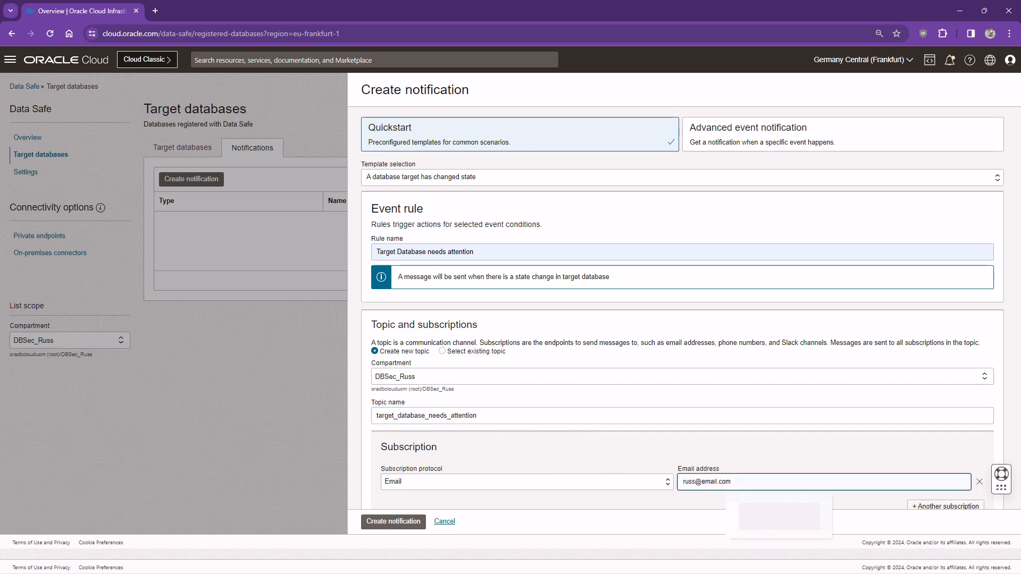
key("F11")
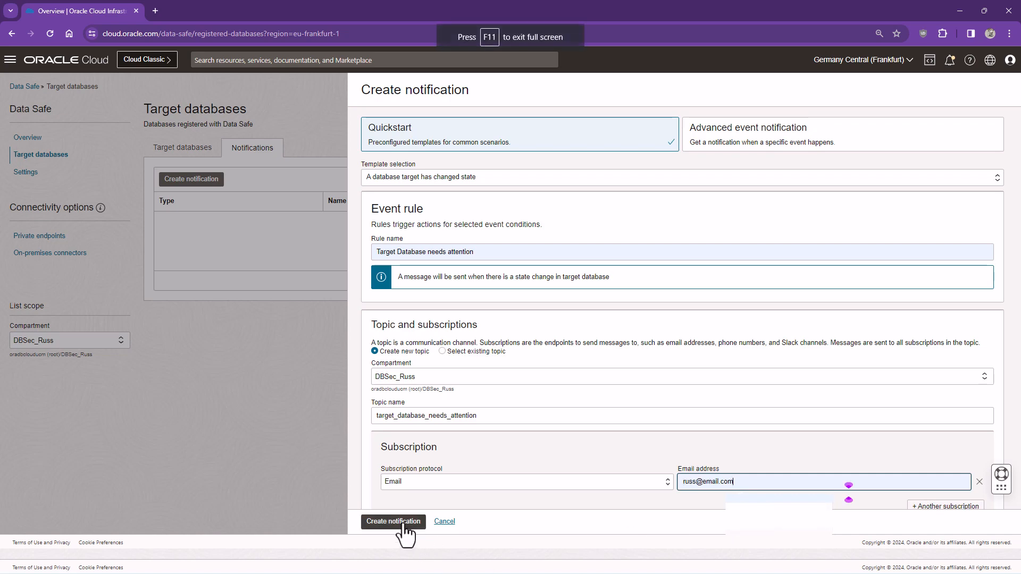
left_click(403, 524)
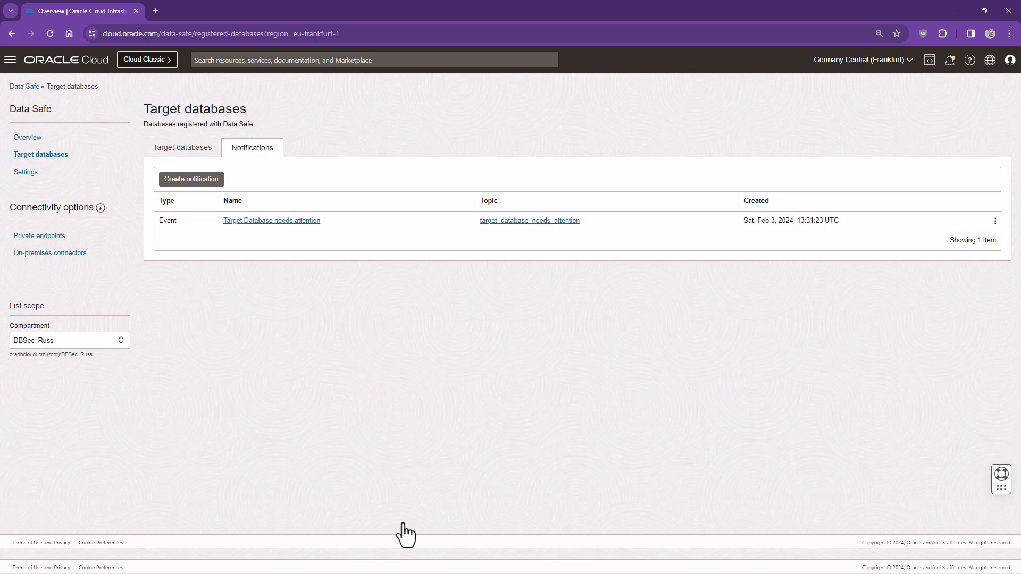
On Security assessment's Notifications tab, start the 'A security assessment has drifted from baseline' quickstart
left_click(30, 88)
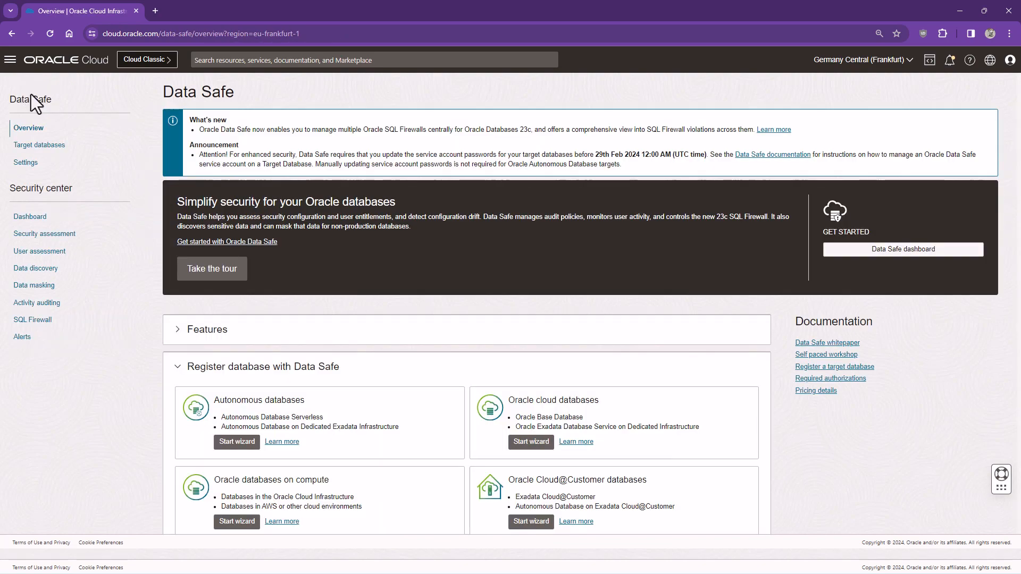
left_click(62, 234)
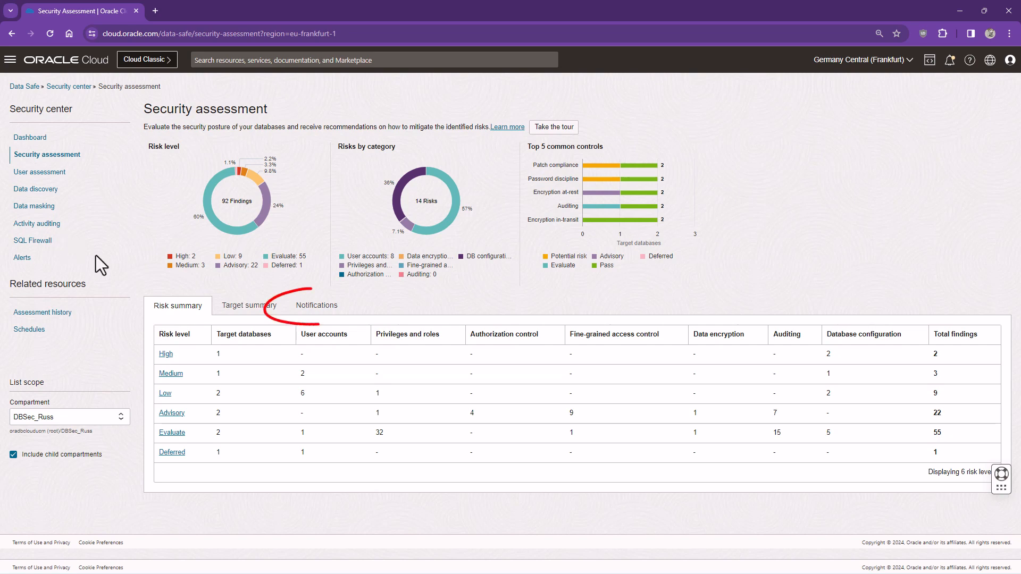
left_click(329, 315)
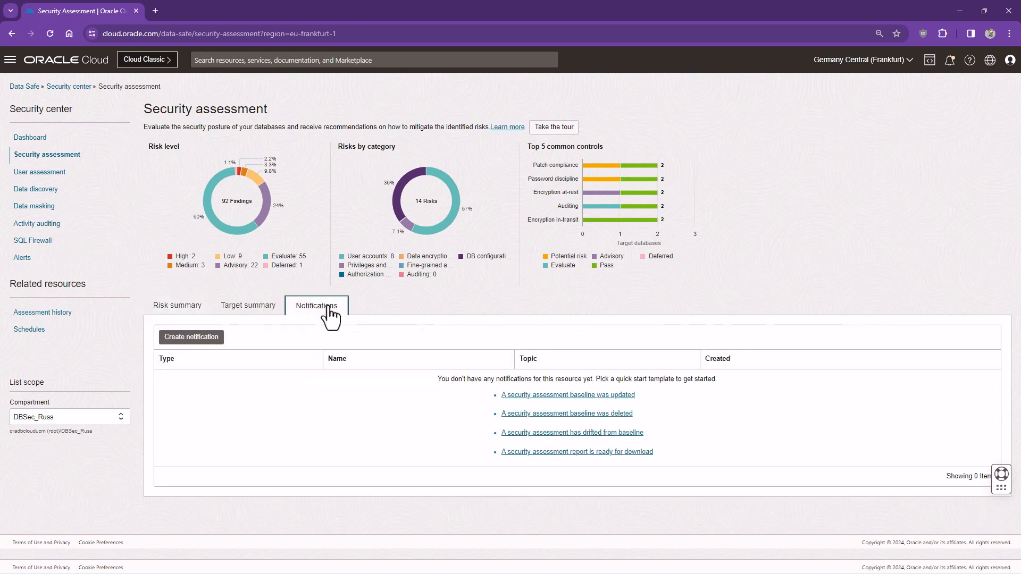
left_click(530, 434)
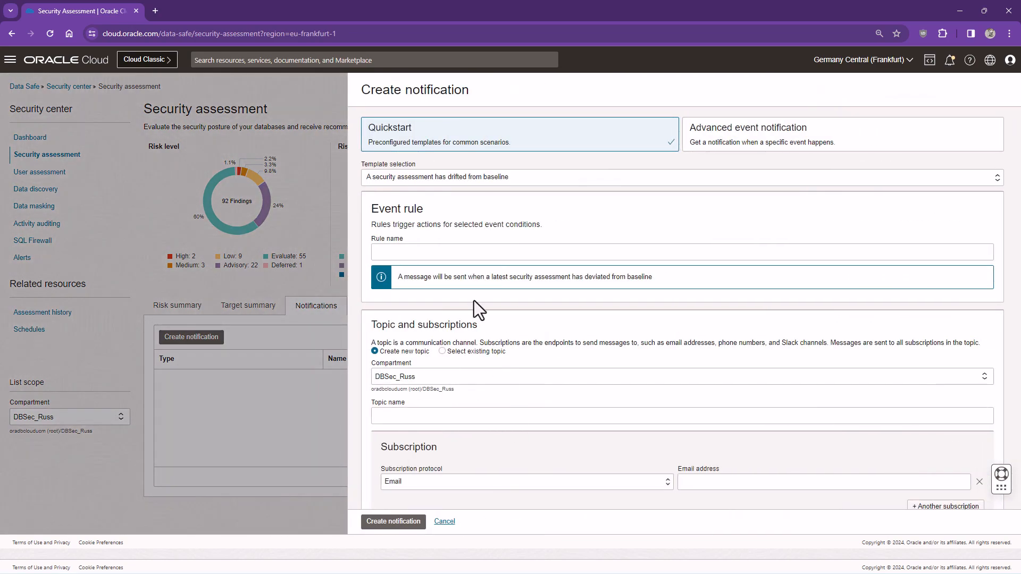
Create 'Security assessment does not match baseline' with topic security_assessment_does_not_match_baseline and subscriber e-mail
left_click(462, 253)
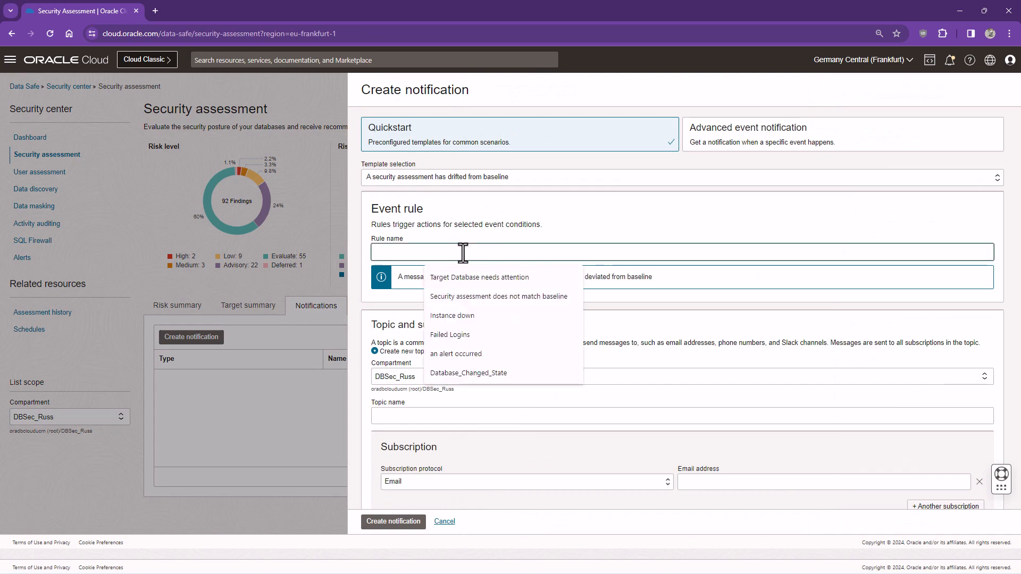
type("Security")
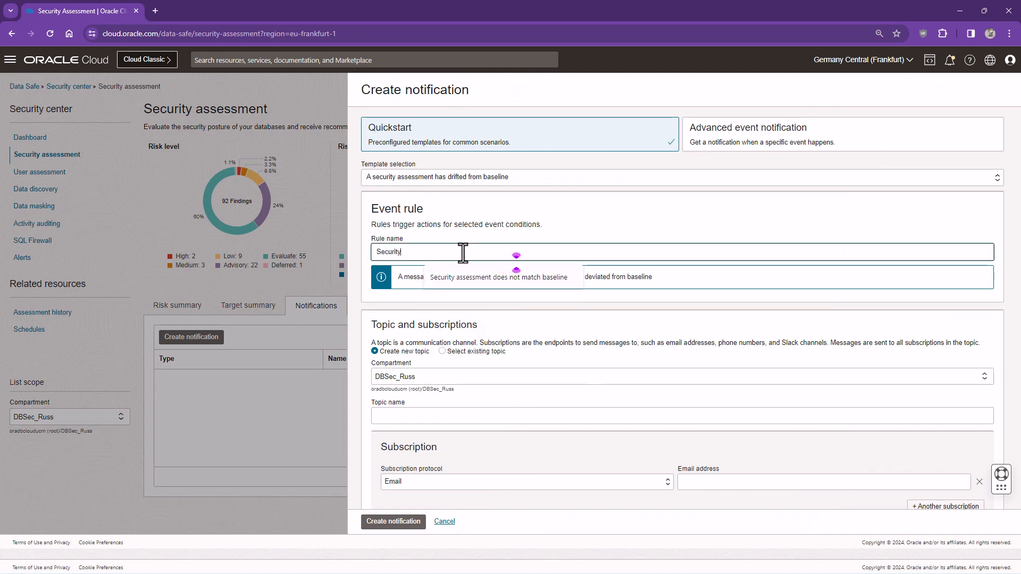
type(" assessment does not match baseline")
left_click(483, 275)
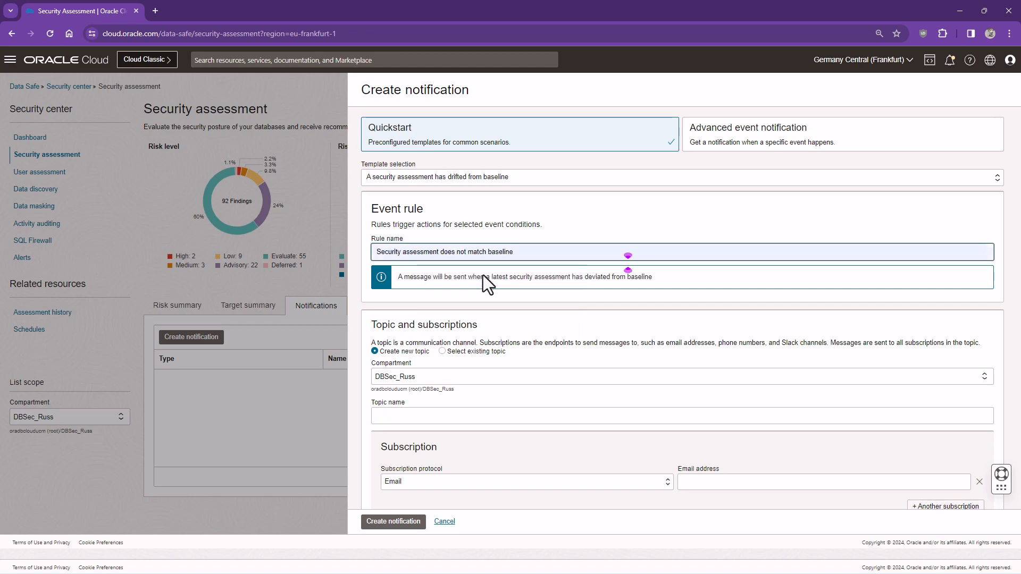
left_click(405, 415)
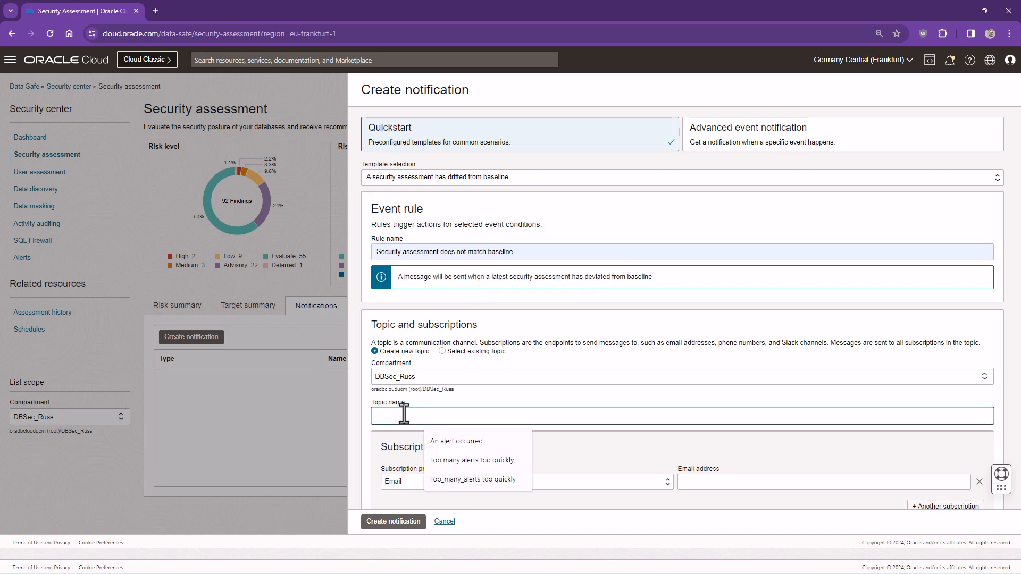
type("security_ass")
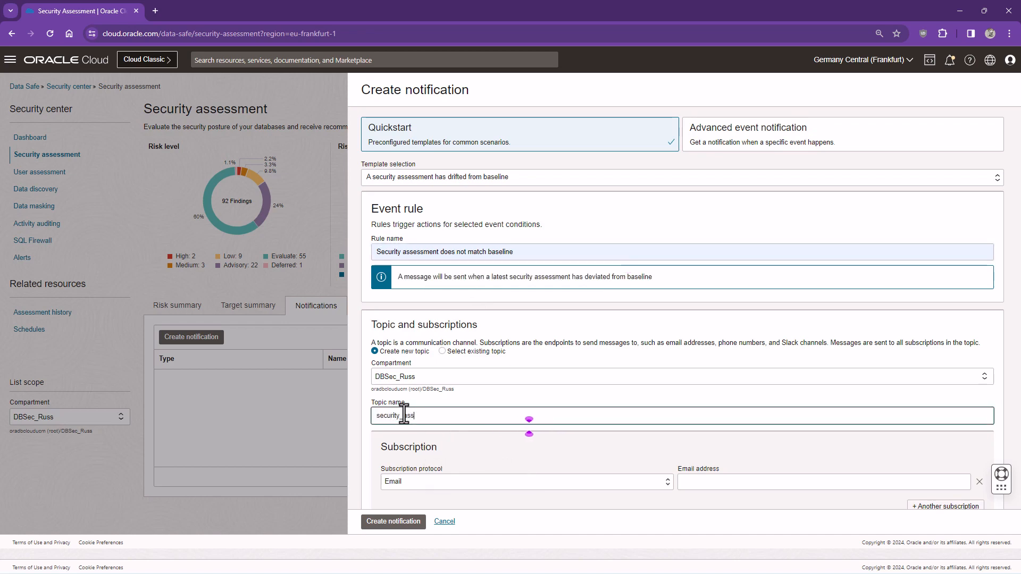
type("essment_does")
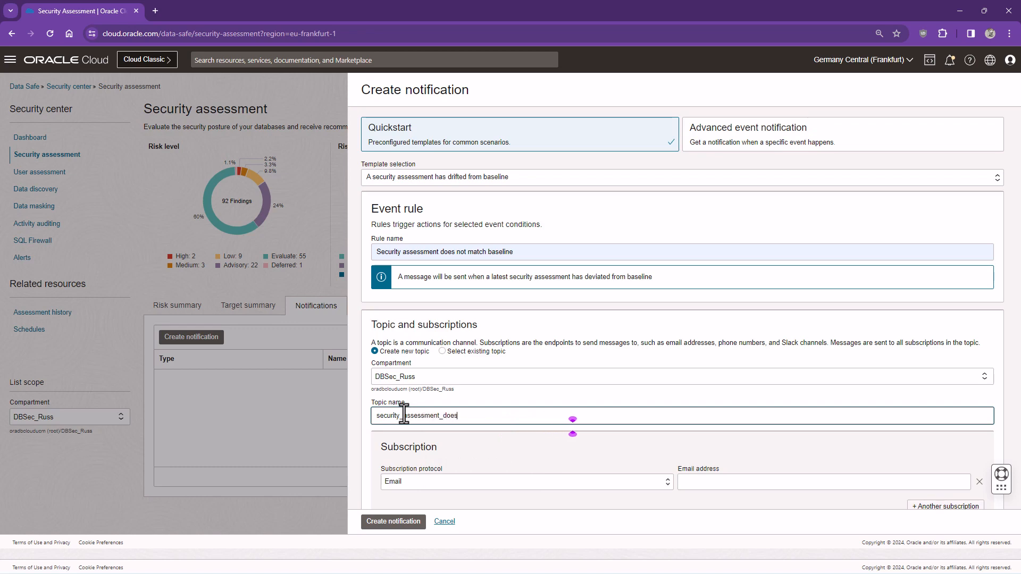
type("_not_match_baseline")
left_click(690, 482)
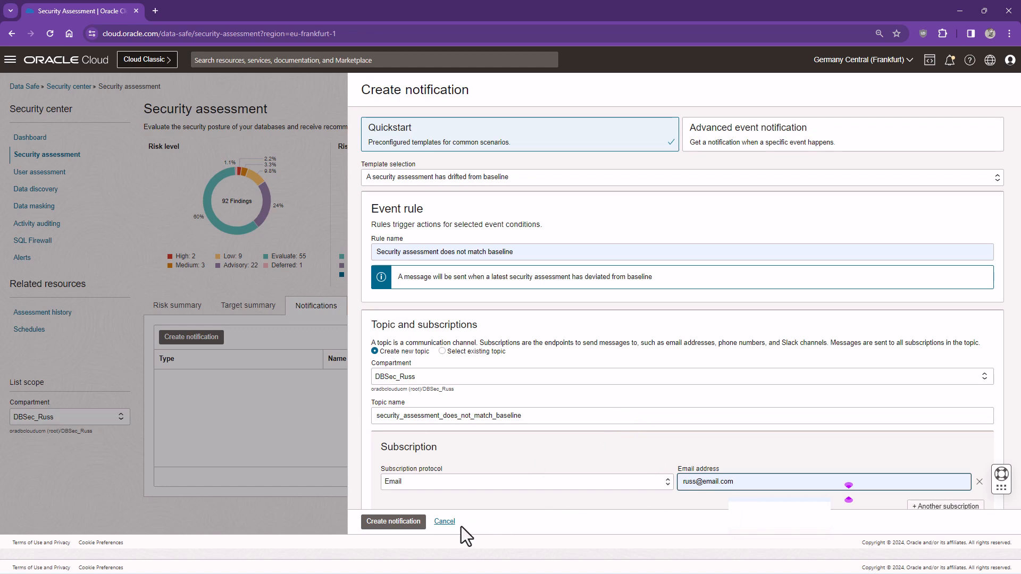
left_click(403, 523)
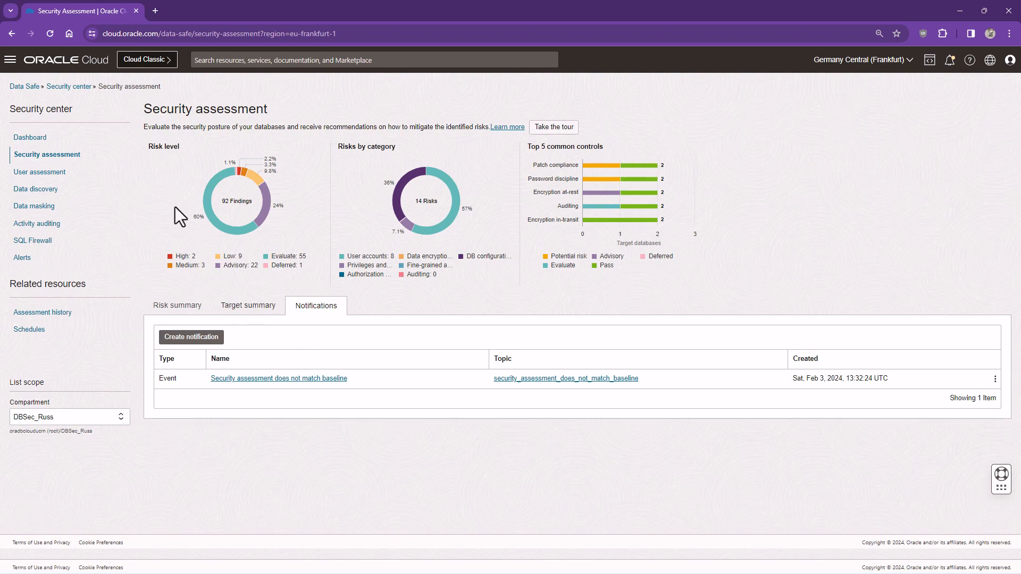
Browse notification templates for User assessment and Sensitive data models, ending on Data masking
left_click(57, 175)
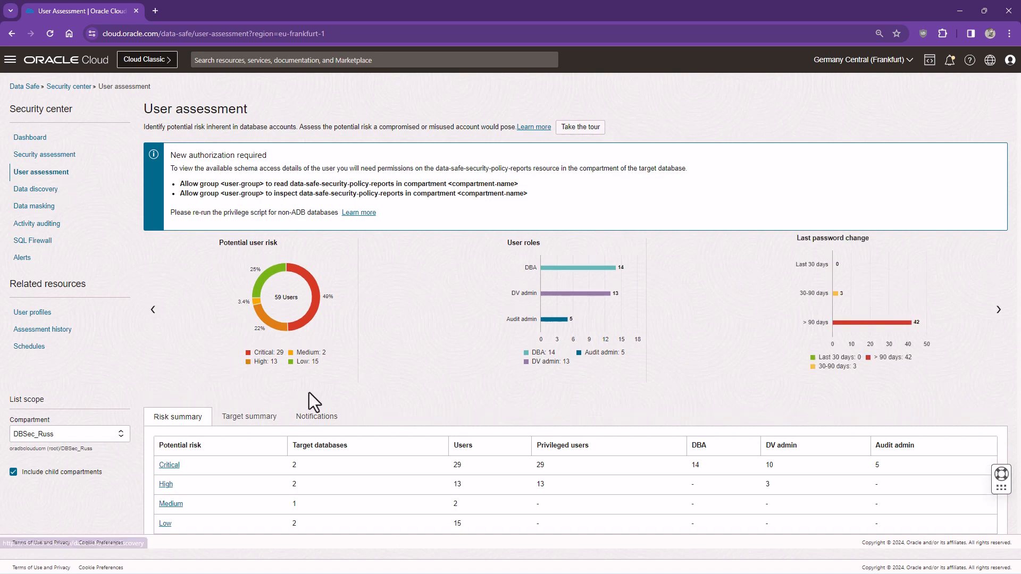
left_click(317, 418)
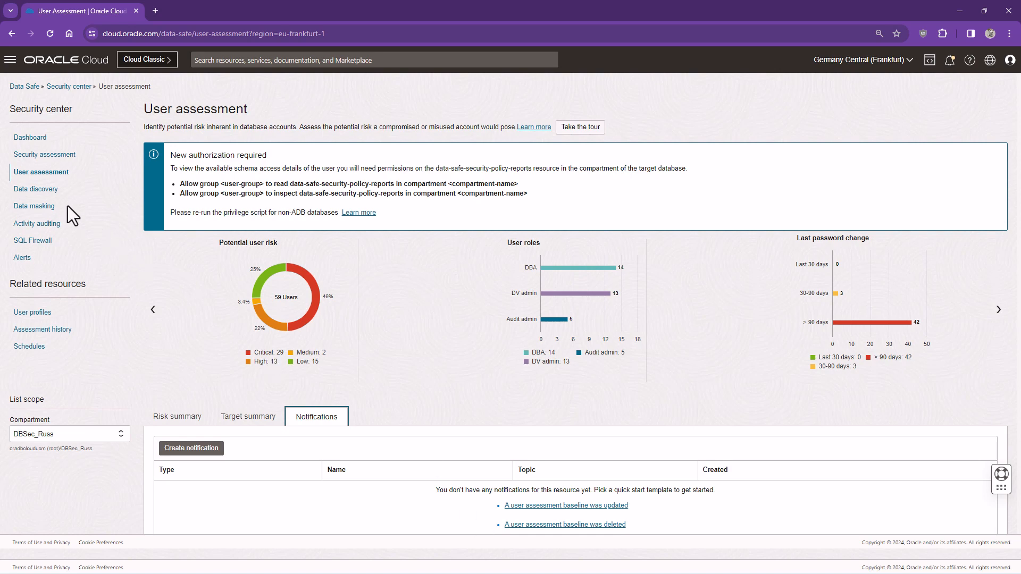
left_click(48, 191)
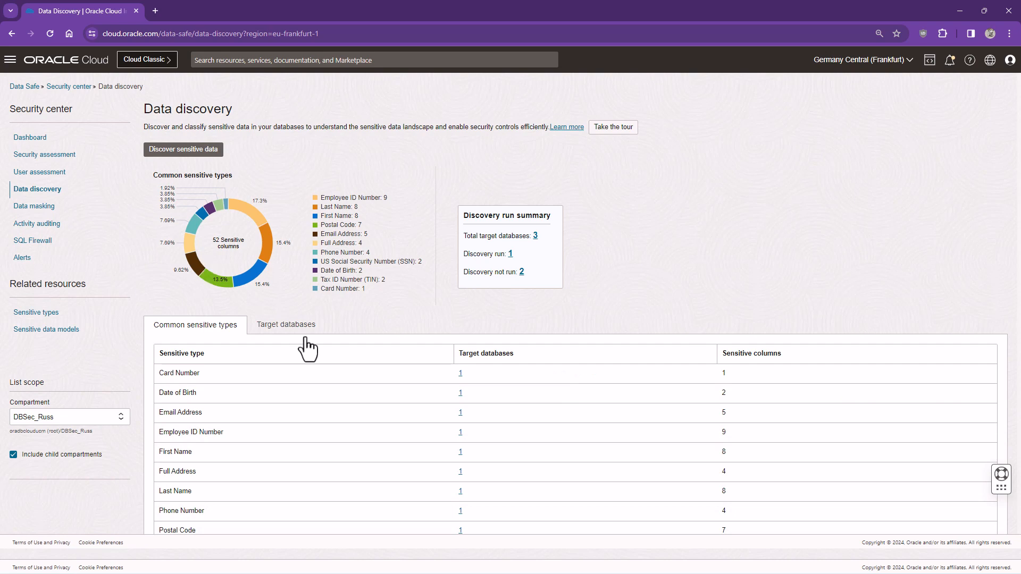
left_click(53, 330)
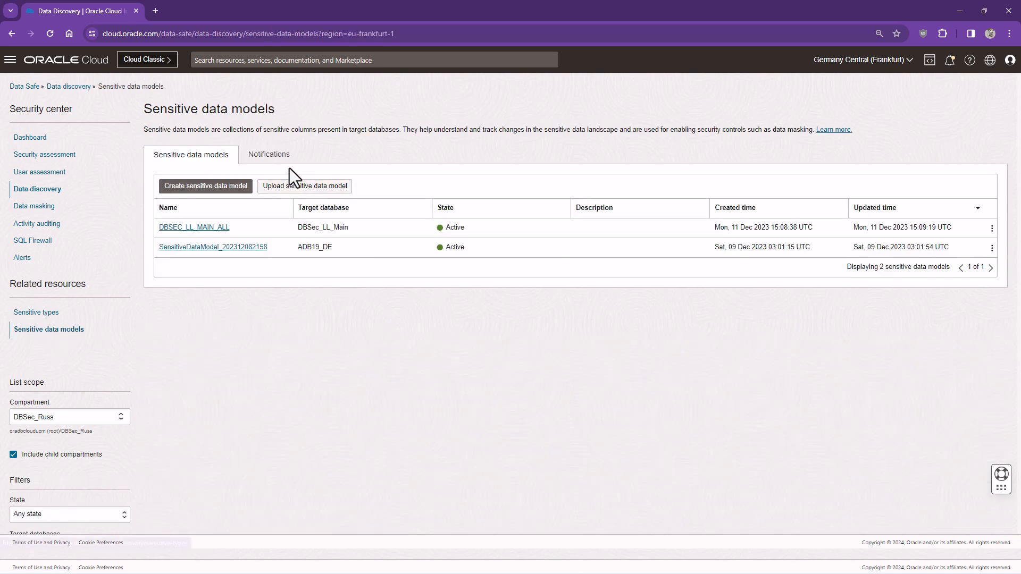
left_click(279, 160)
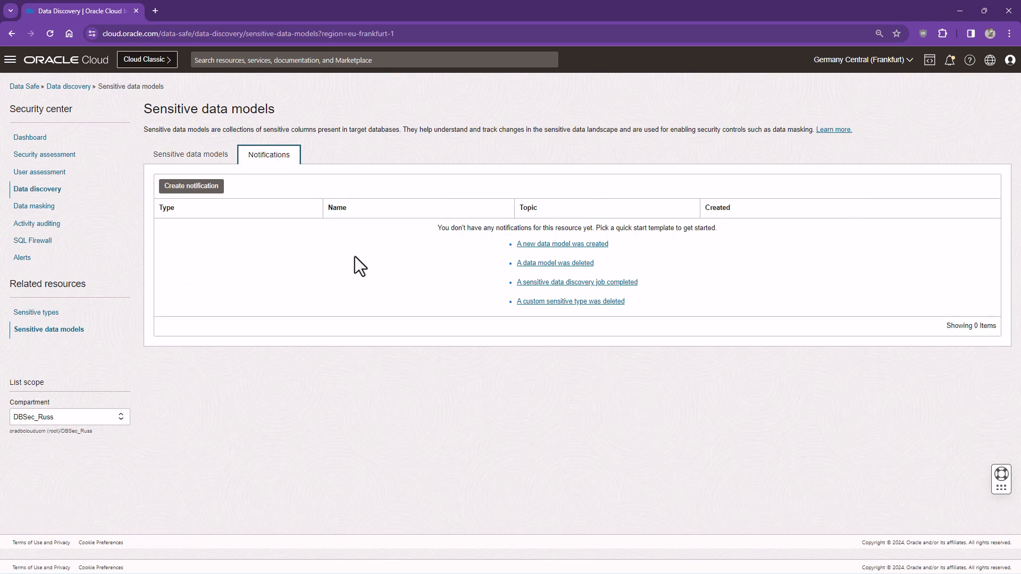
left_click(52, 208)
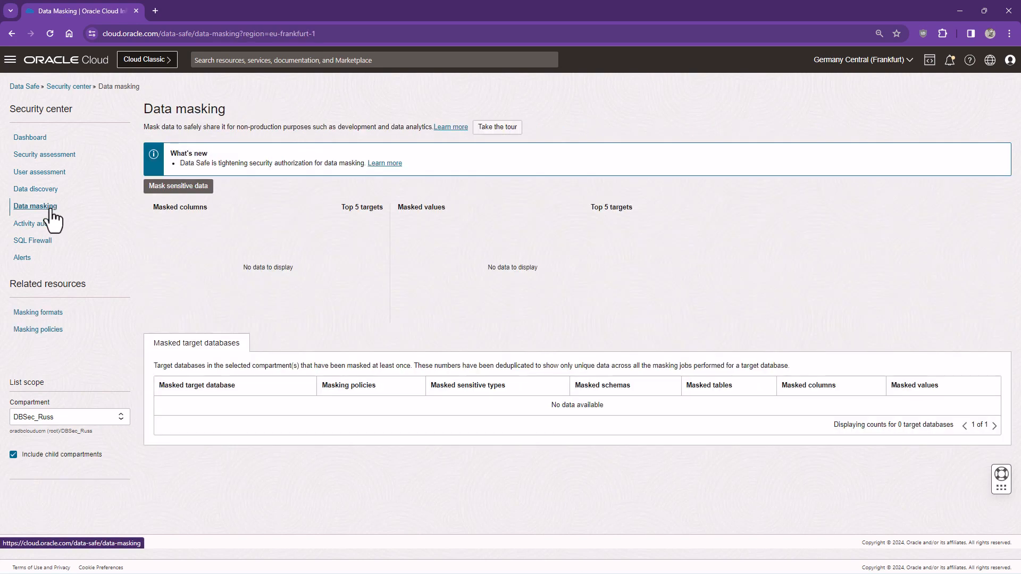
Check notification templates for Masking policies, Audit profiles, Audit policies and Audit trails, ending on Alerts
left_click(44, 332)
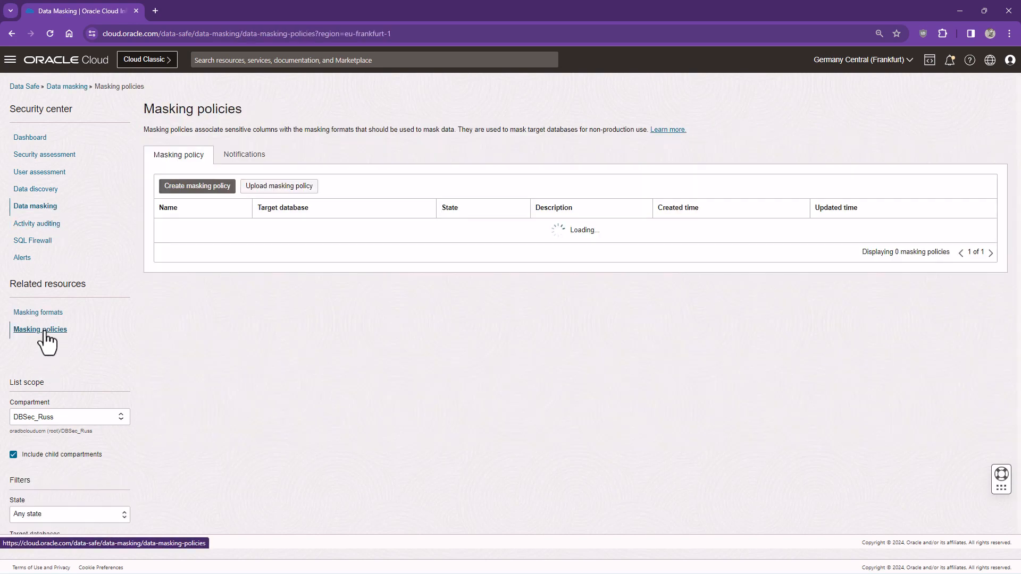
left_click(242, 155)
left_click(49, 225)
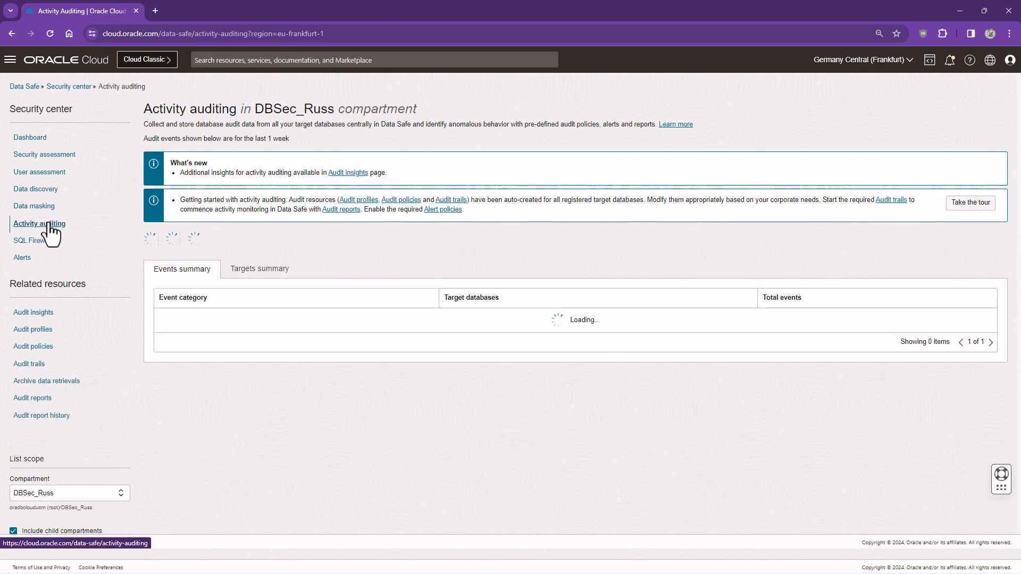
left_click(45, 332)
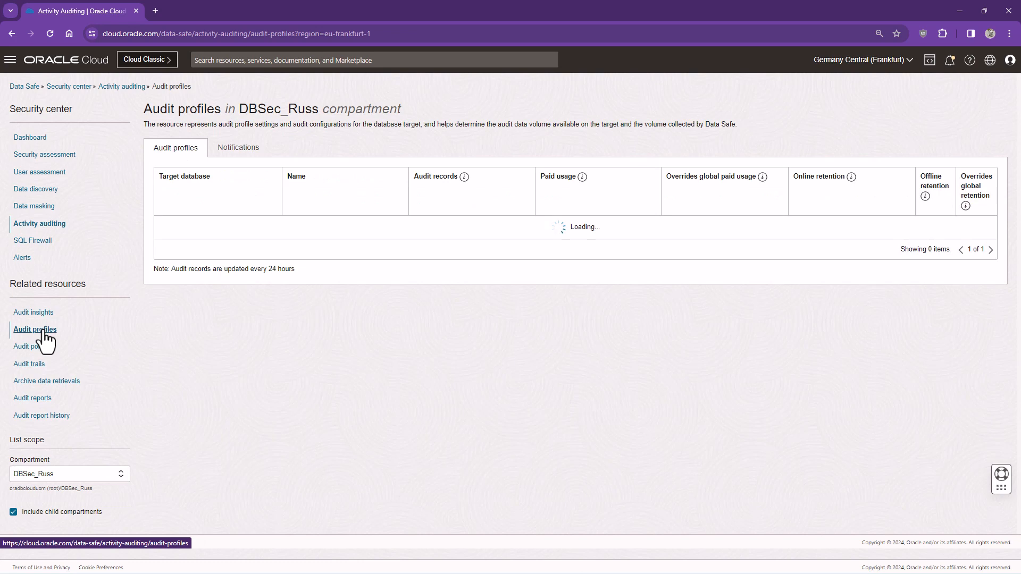
left_click(237, 150)
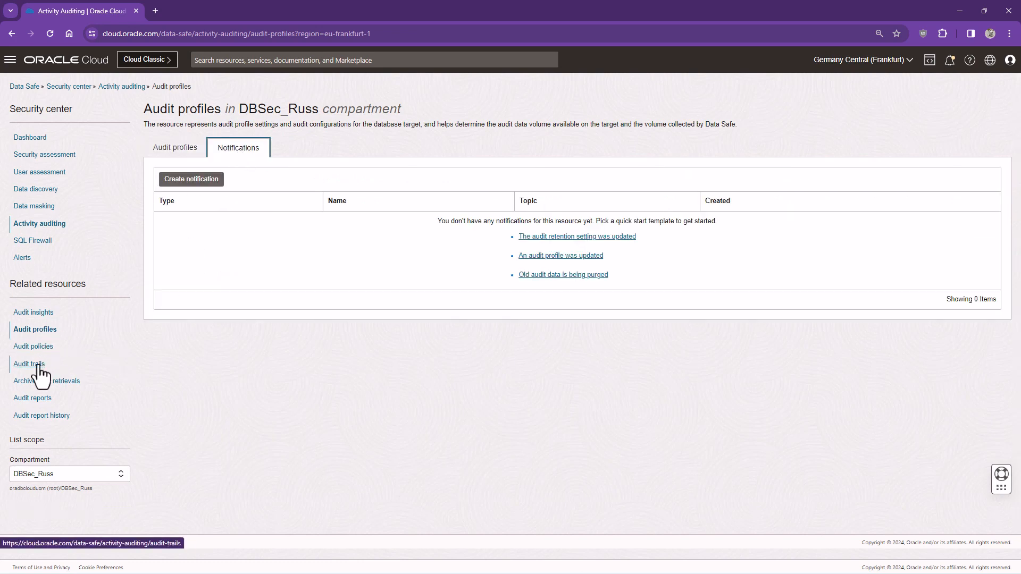
left_click(35, 347)
left_click(245, 151)
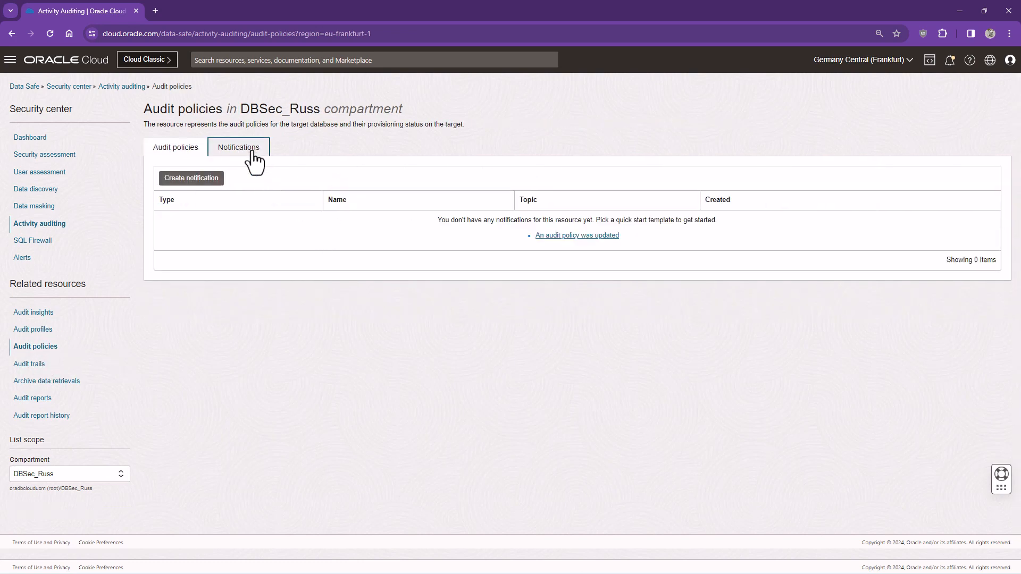
left_click(40, 366)
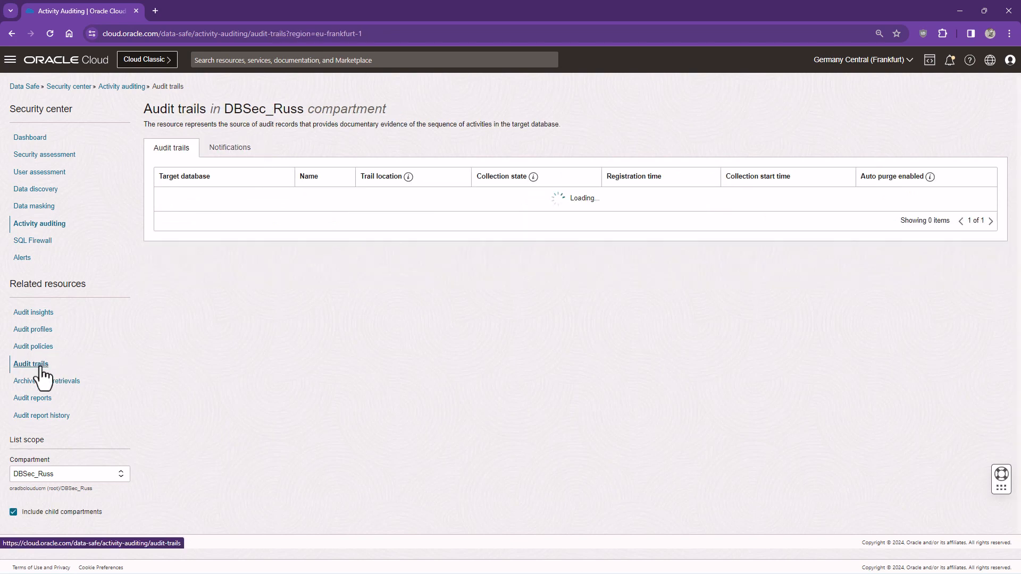
left_click(230, 154)
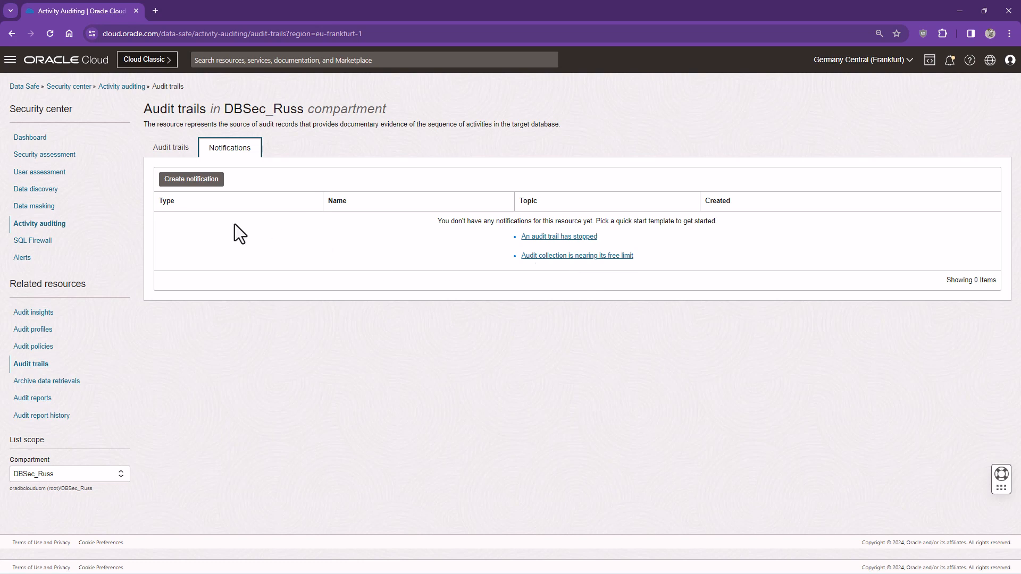
left_click(24, 259)
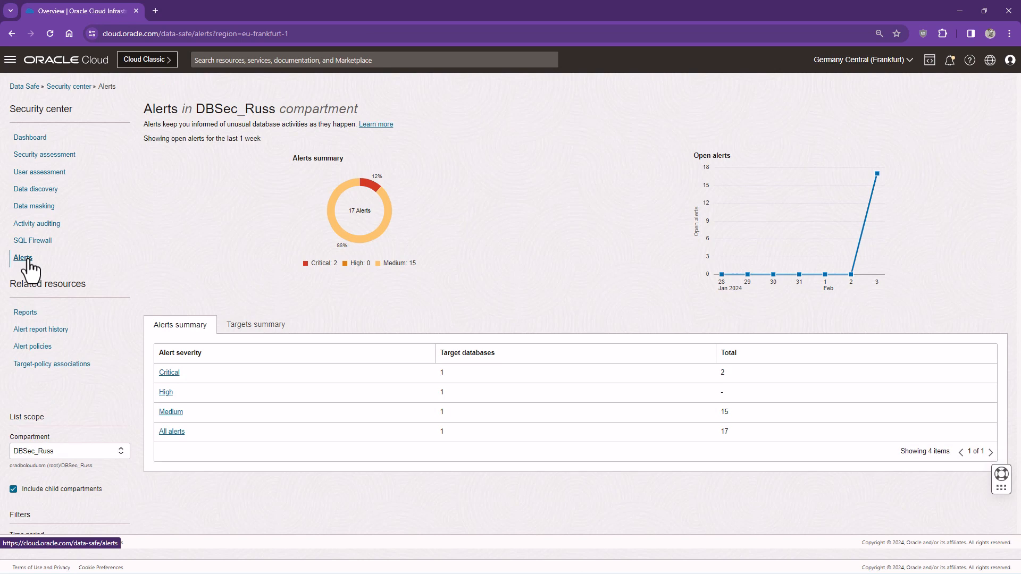
Look over Alert policies, then open the All alerts report from Reports
left_click(32, 348)
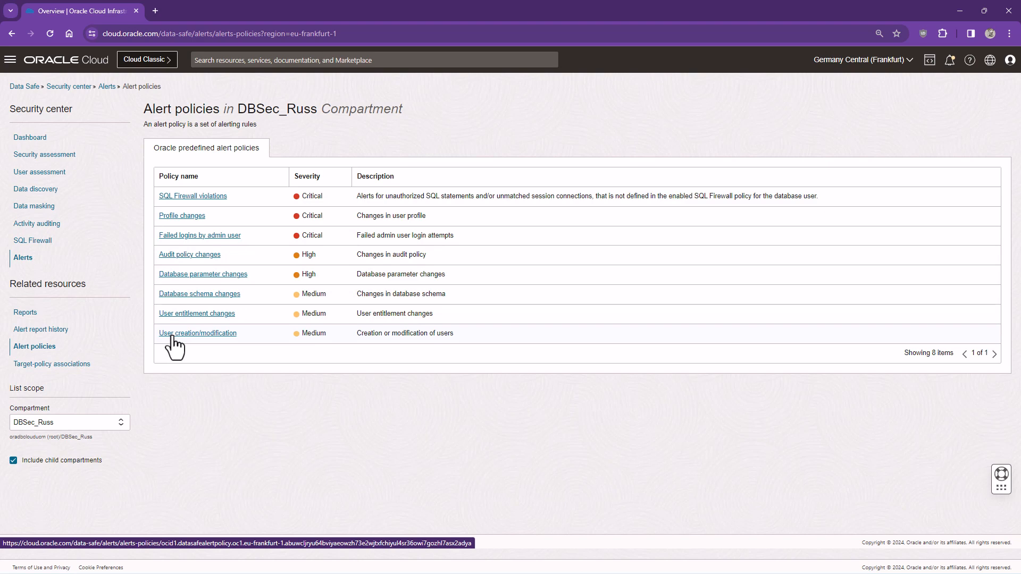
left_click(25, 313)
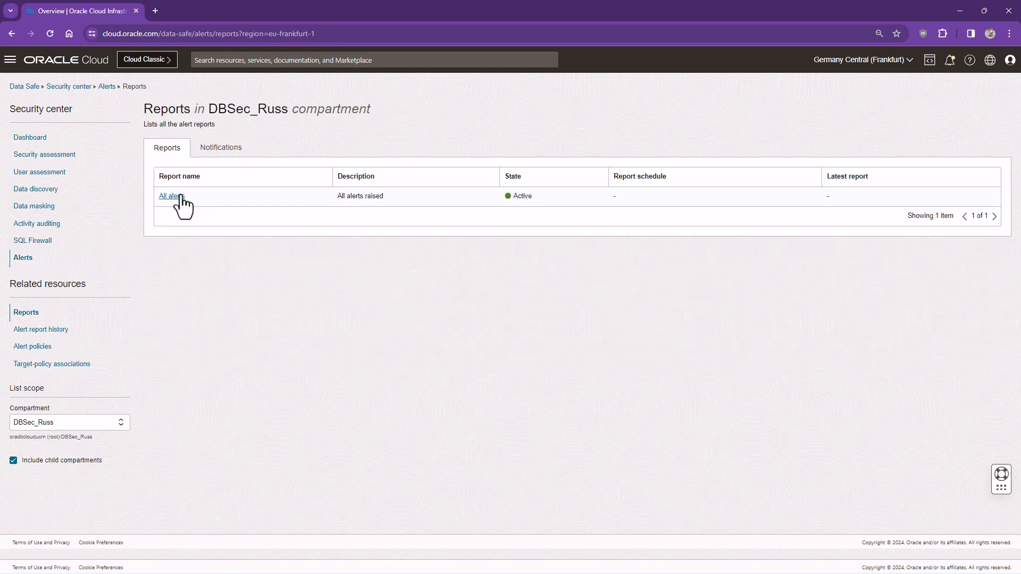
left_click(180, 196)
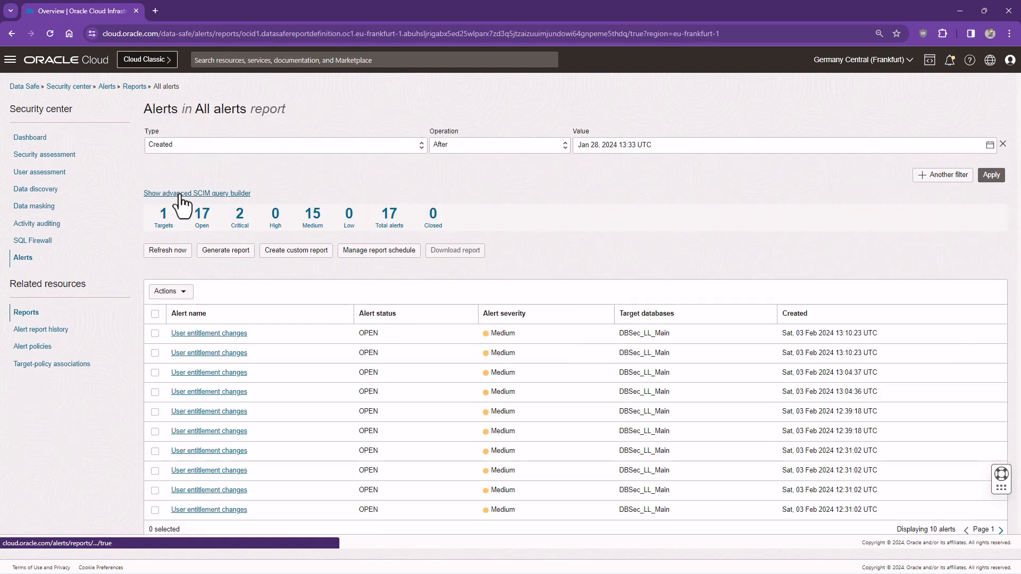
Inspect a User entitlement changes alert's command text showing the DBA GRANT, then return to Alerts
left_click(223, 355)
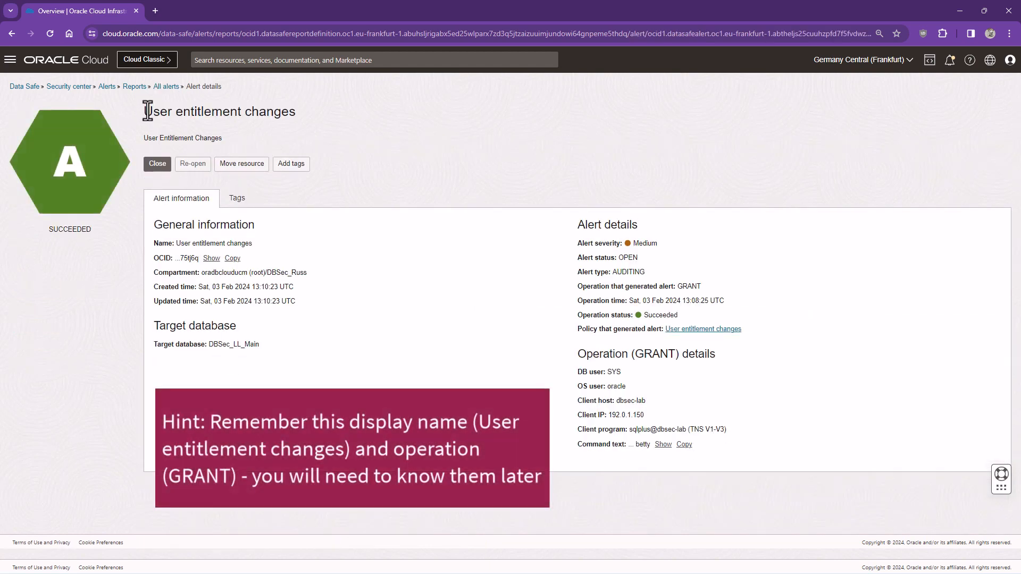
left_click_drag(146, 111, 295, 111)
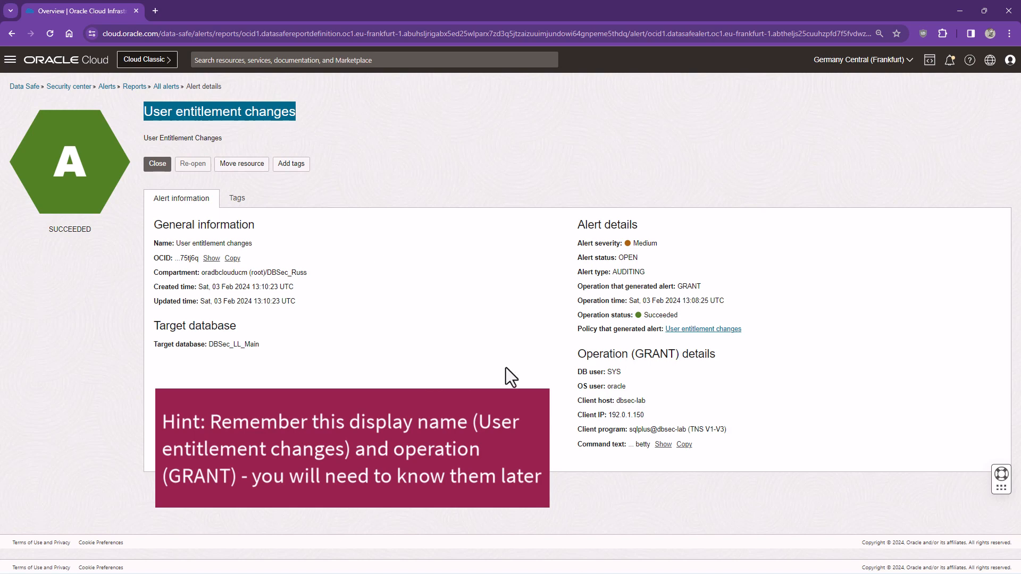
left_click(654, 357)
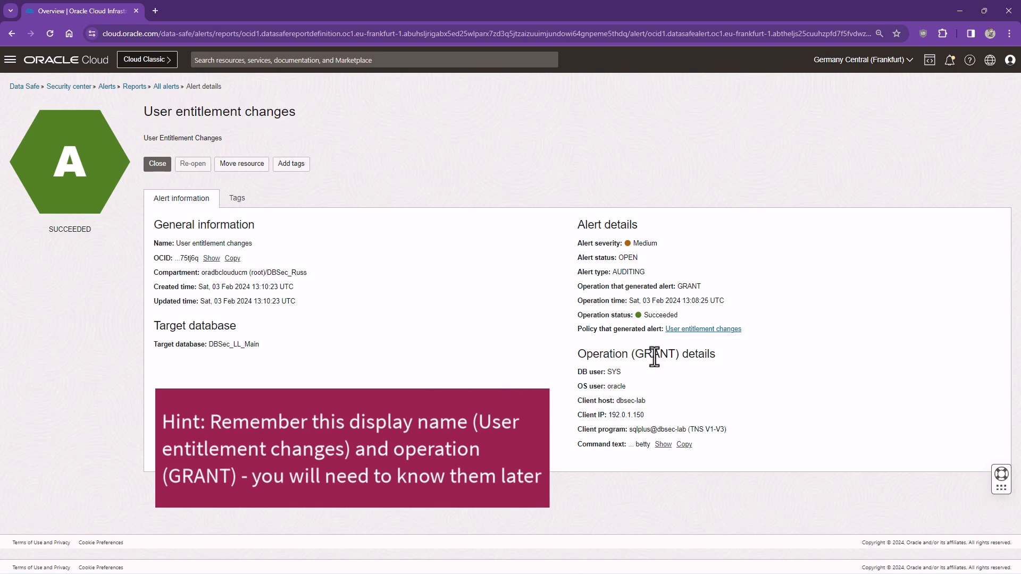
left_click(663, 445)
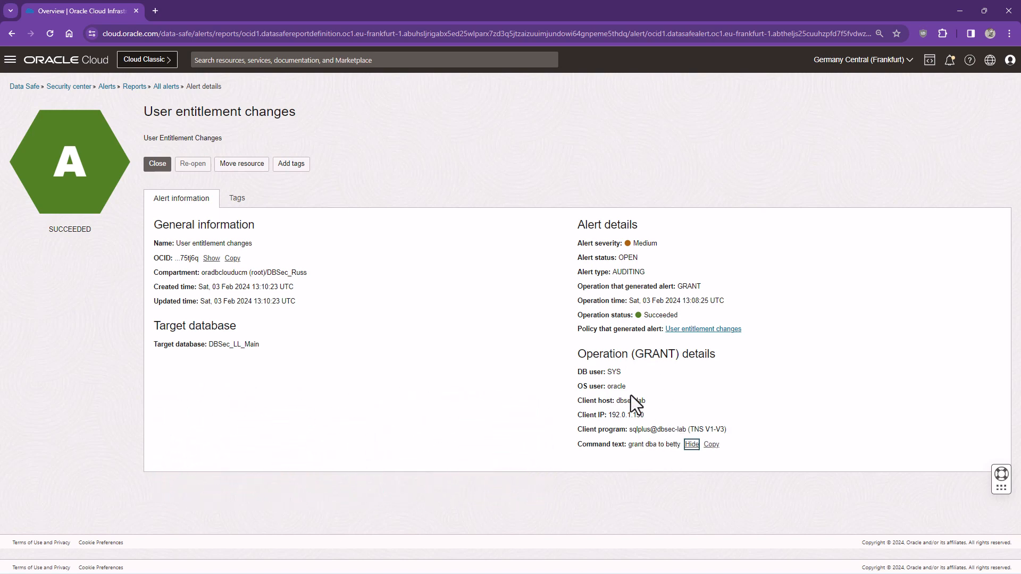
left_click(107, 88)
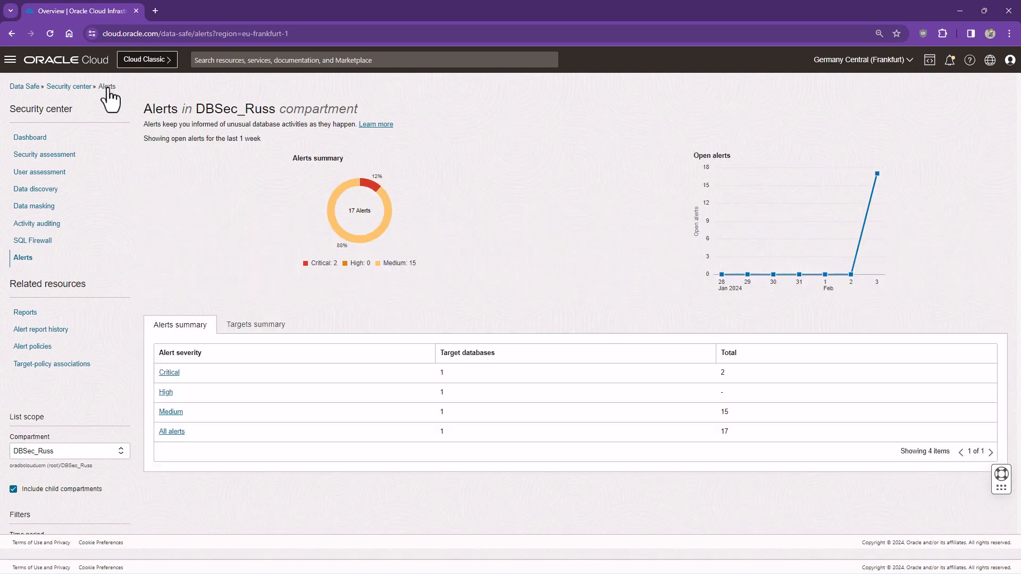
In Target-policy associations notifications, start the 'More than 1000 alerts in 5 minutes' quickstart
left_click(62, 365)
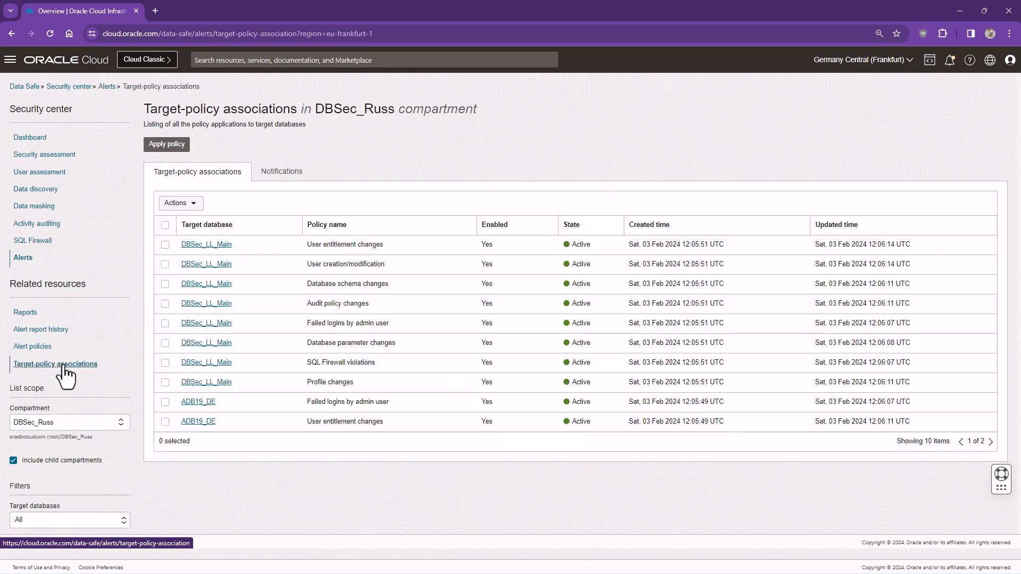
left_click(281, 172)
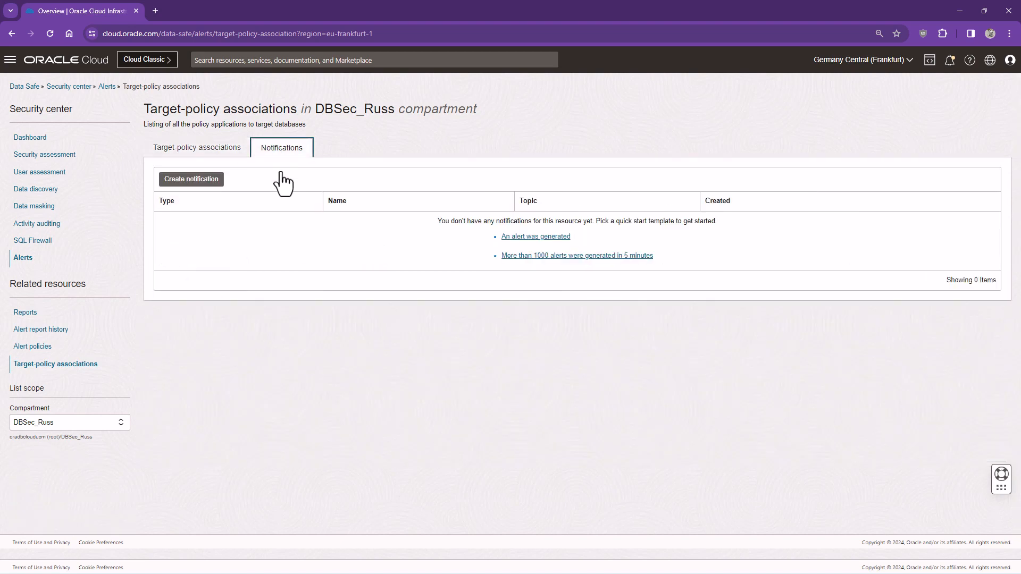
left_click(519, 257)
Name the alarm and topic too_many_alerts, add the subscriber's e-mail, and create the notification
left_click(447, 238)
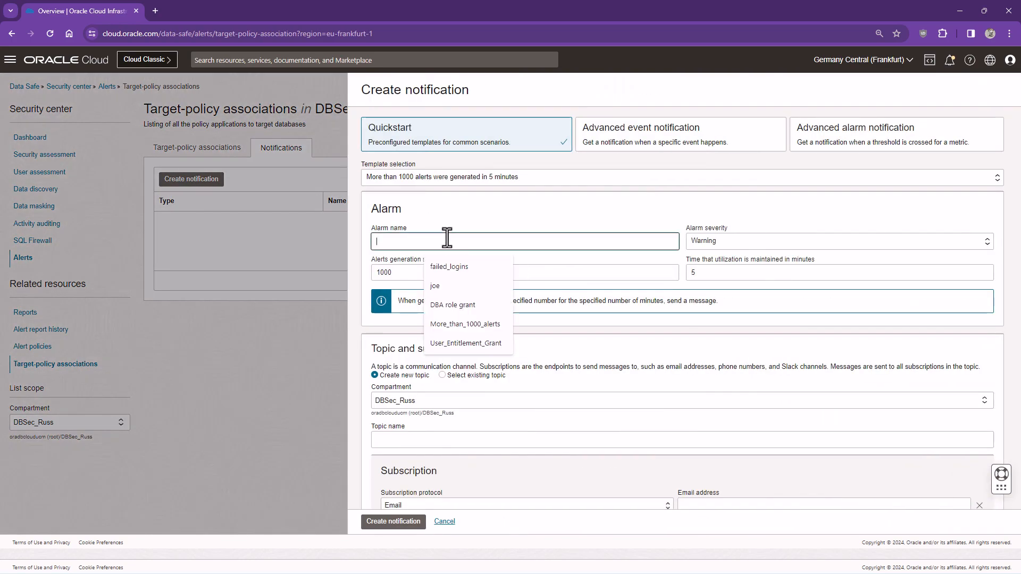
type("too_many")
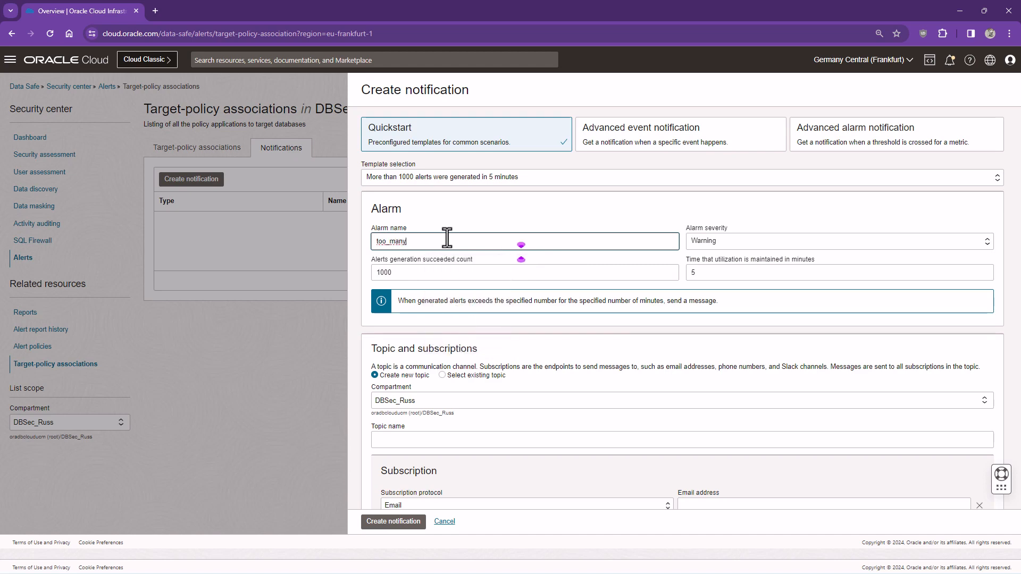
type("_alerts")
left_click_drag(457, 240, 355, 241)
key("ctrl+c")
left_click(406, 440)
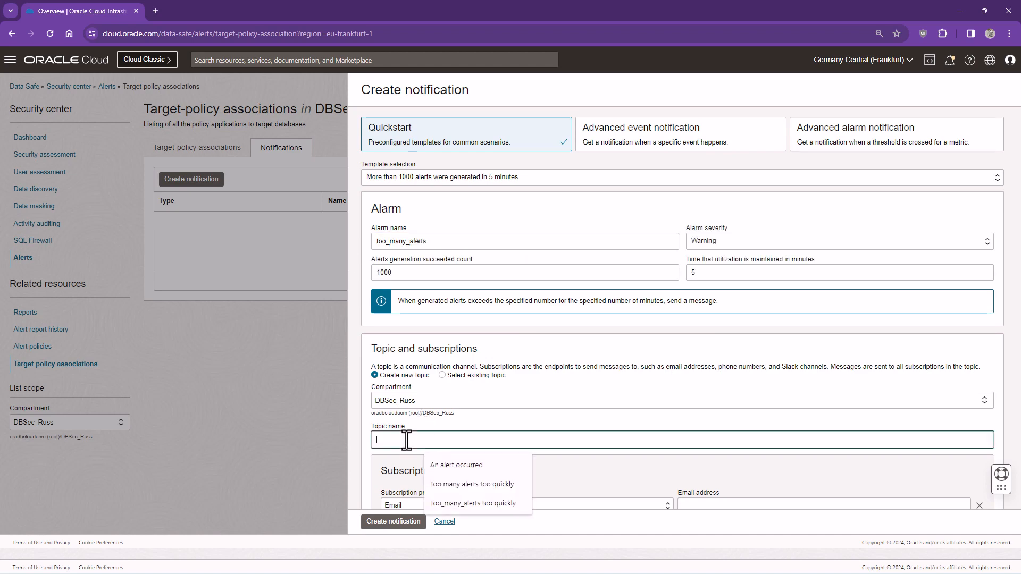
key("ctrl+v")
left_click(707, 502)
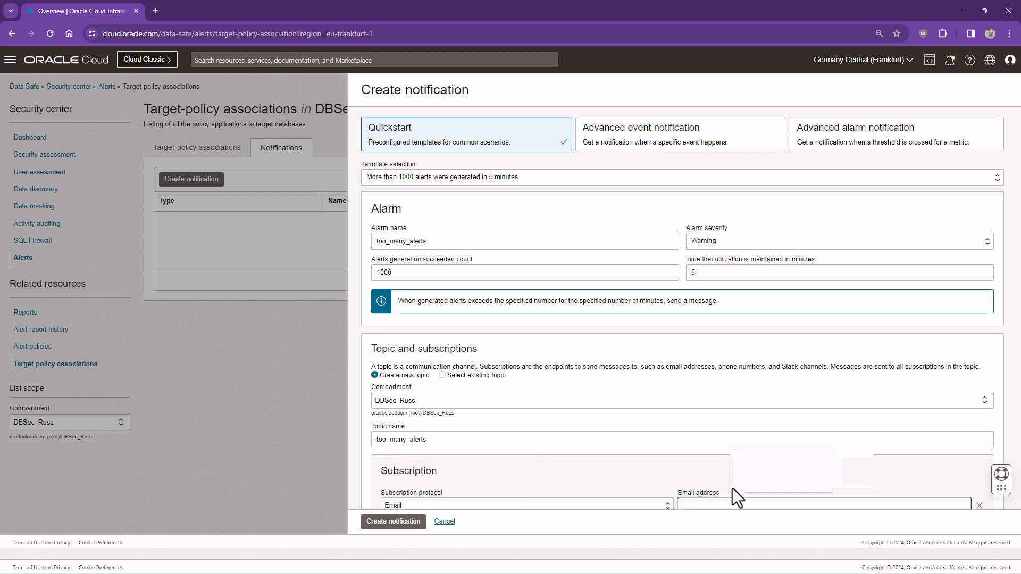
left_click(744, 475)
left_click(394, 522)
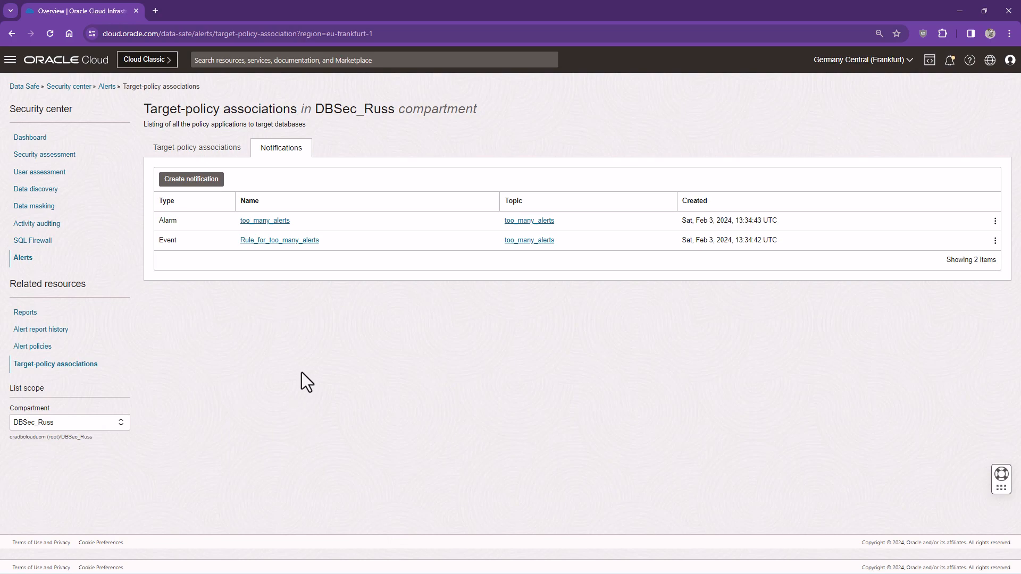
Create an advanced alarm notification 'User entitlement grant' for Alert Generated events and add a condition row
left_click(204, 189)
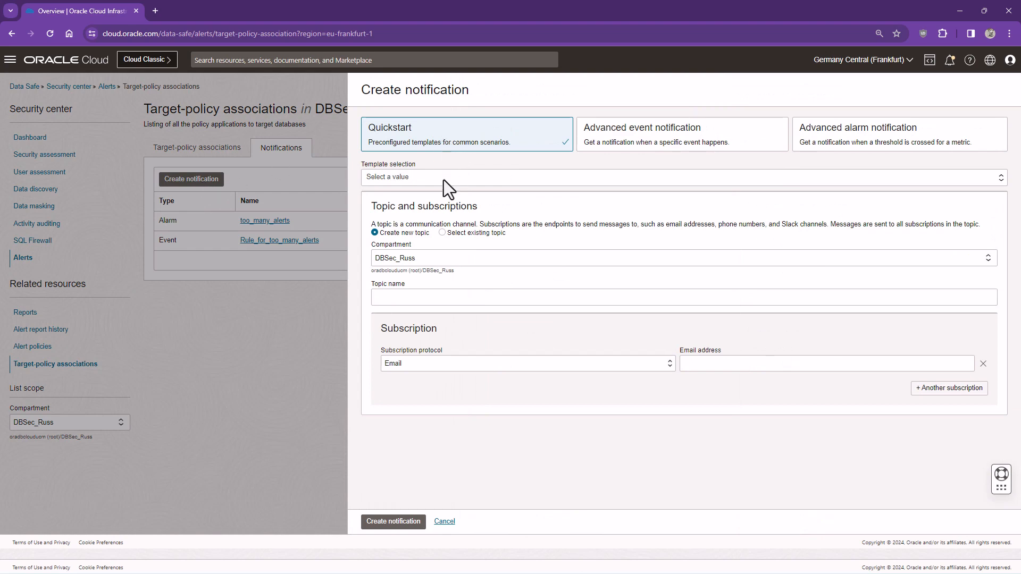
left_click(834, 150)
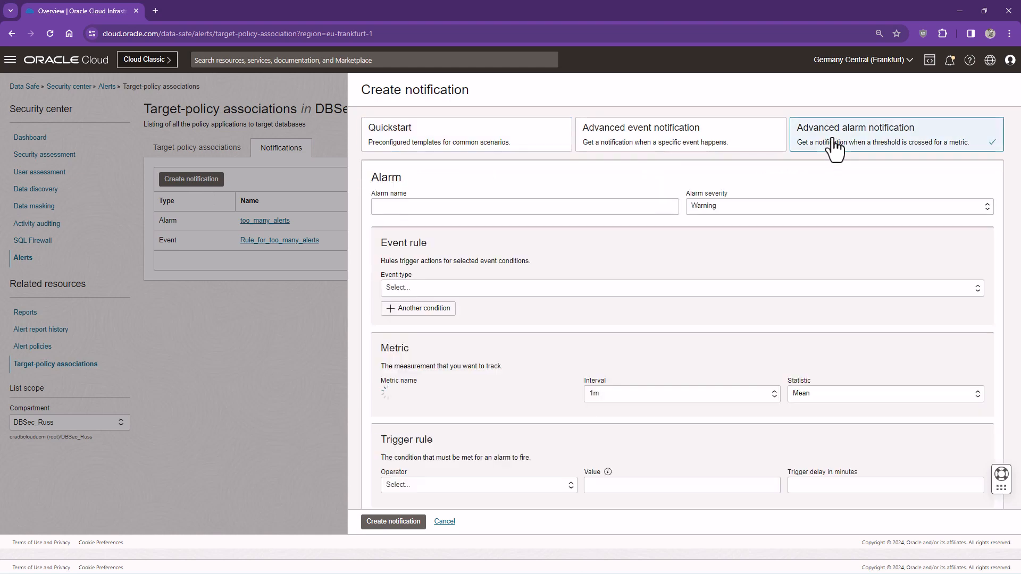
left_click(644, 204)
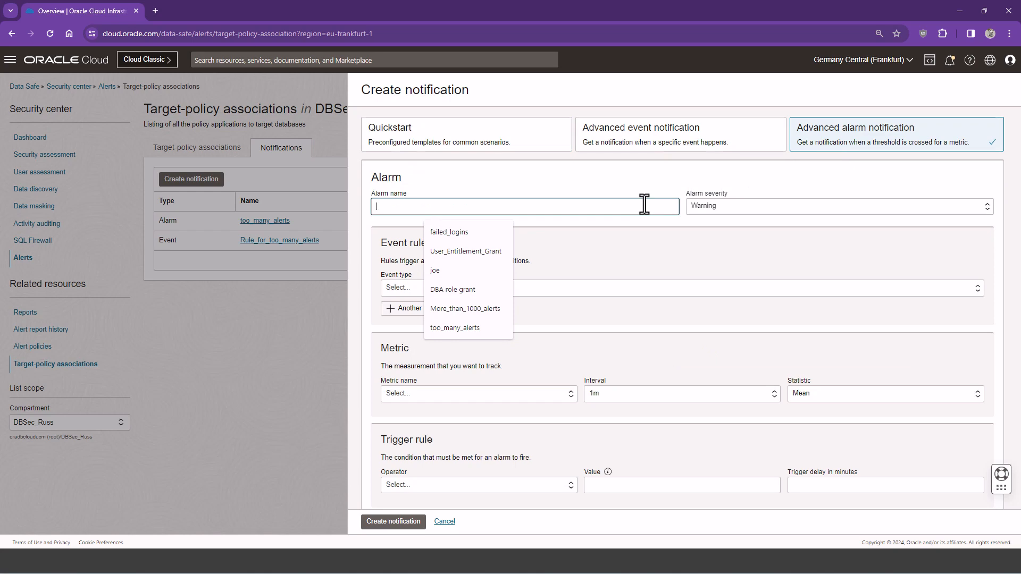
type("User entitle")
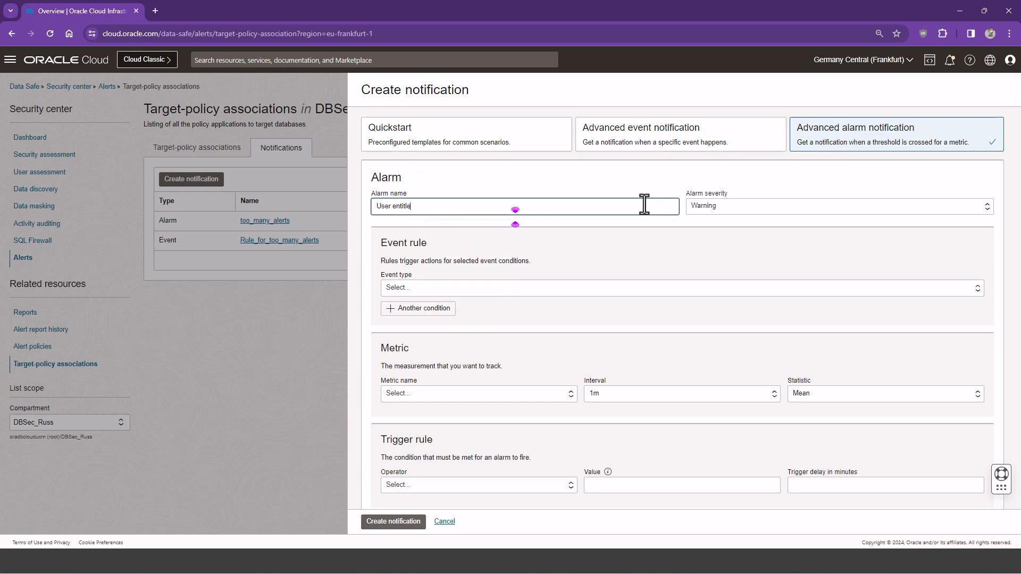
type("ment grant")
left_click(466, 288)
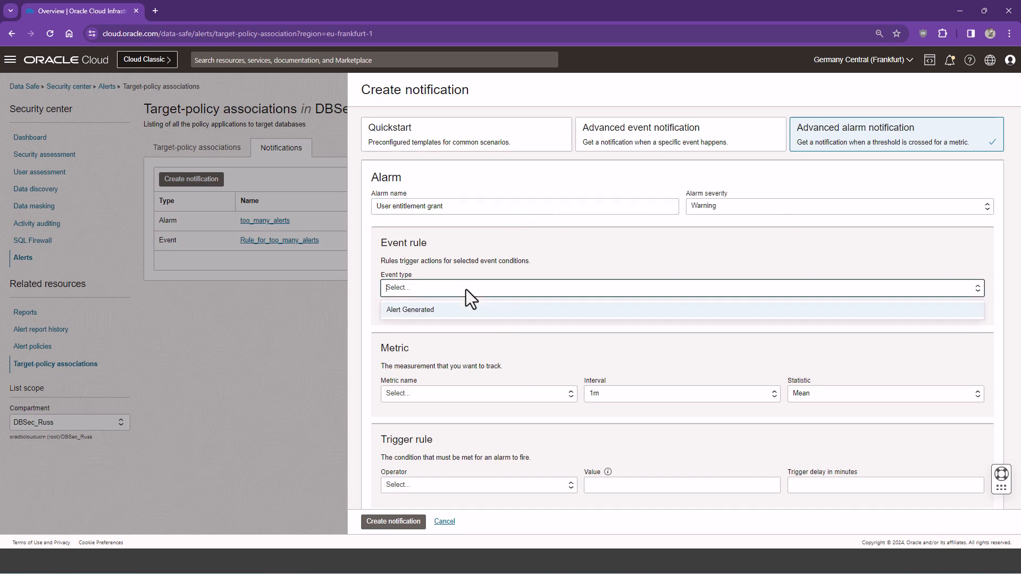
left_click(451, 311)
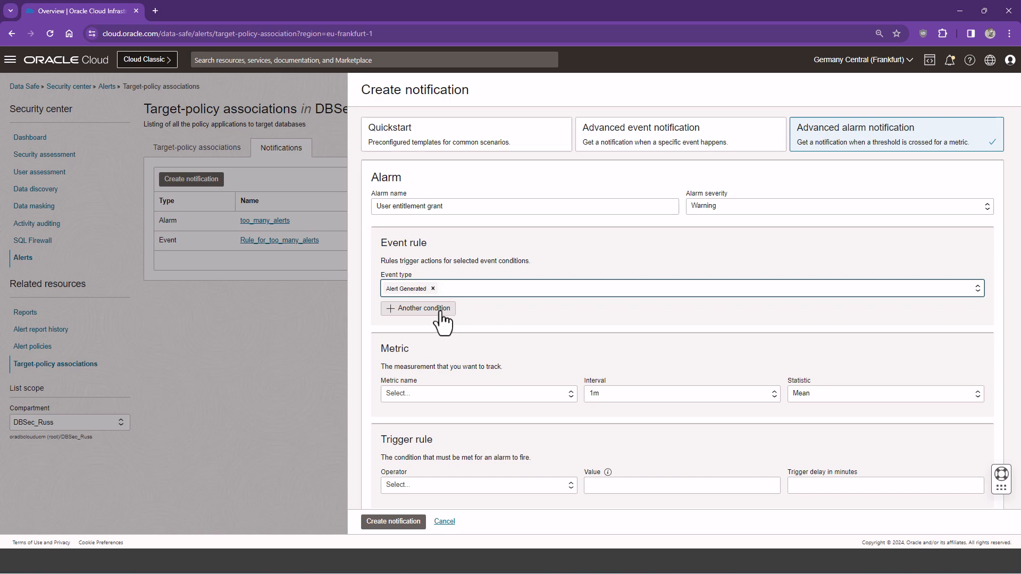
left_click(441, 312)
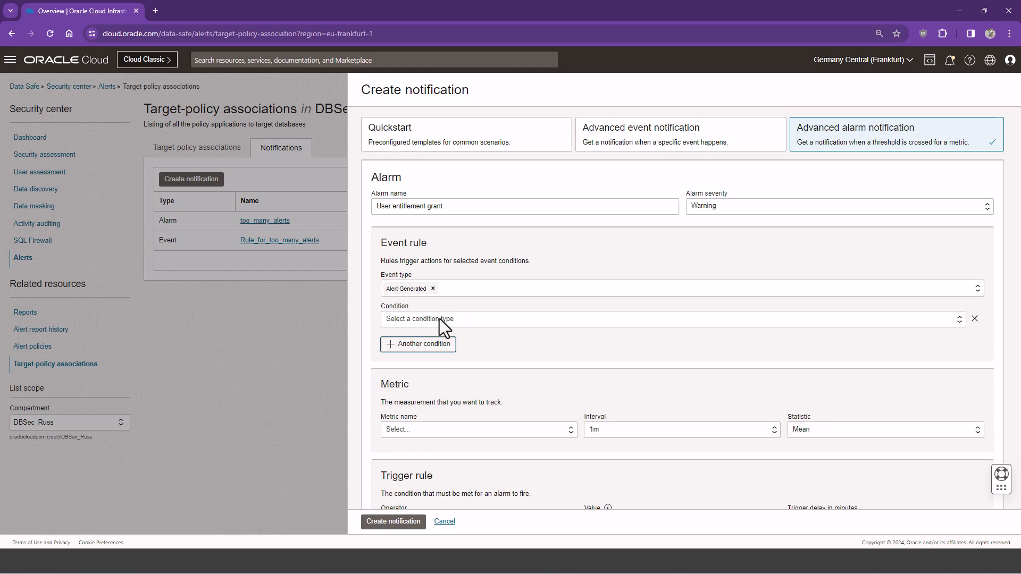
Add an attribute condition matching displayName equal to 'User entitlement changes'
left_click(440, 318)
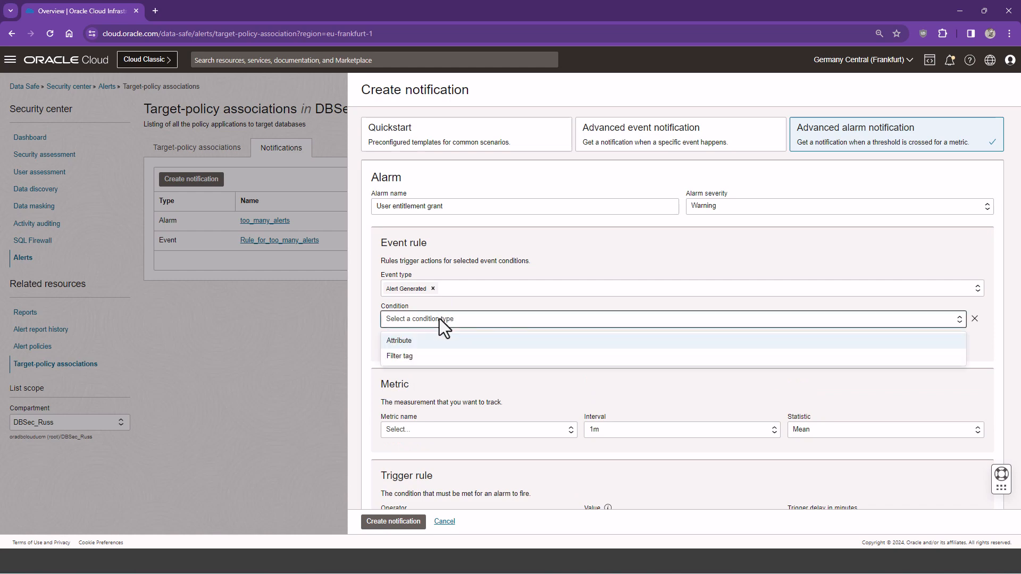
left_click(402, 343)
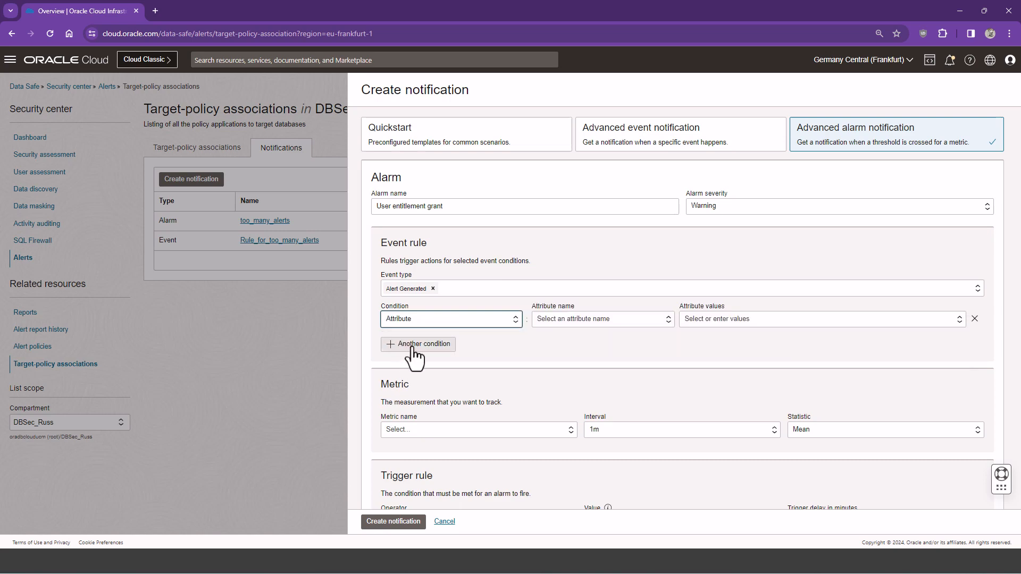
left_click(580, 318)
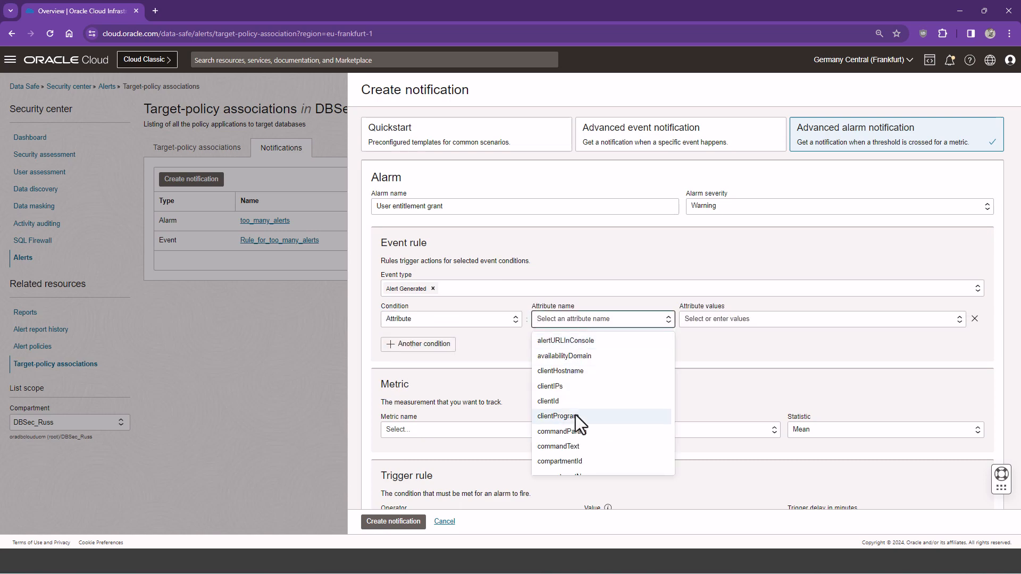
scroll(579, 408, "down", 3)
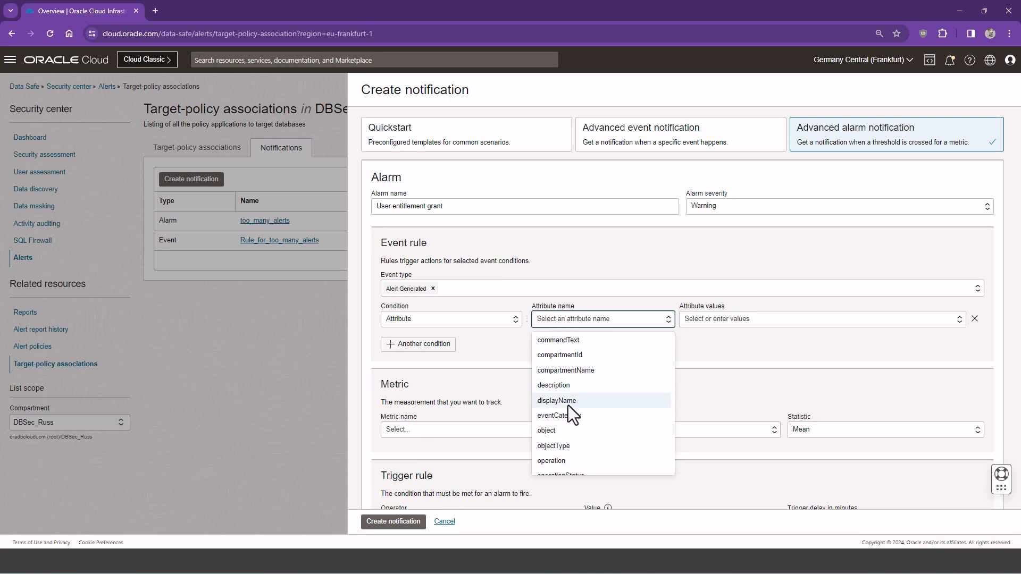
left_click(568, 404)
left_click(727, 319)
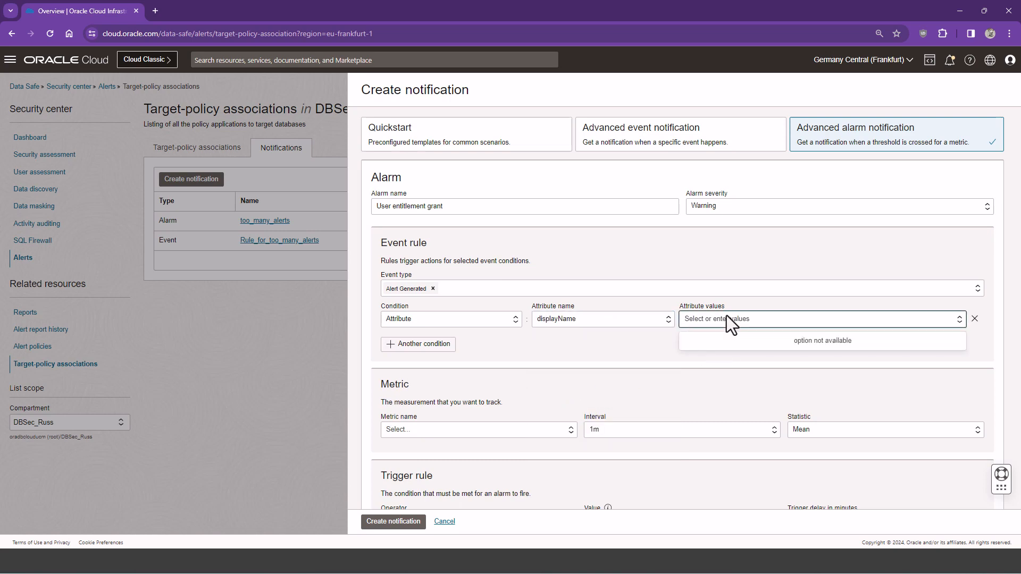
type("User entitlement changes")
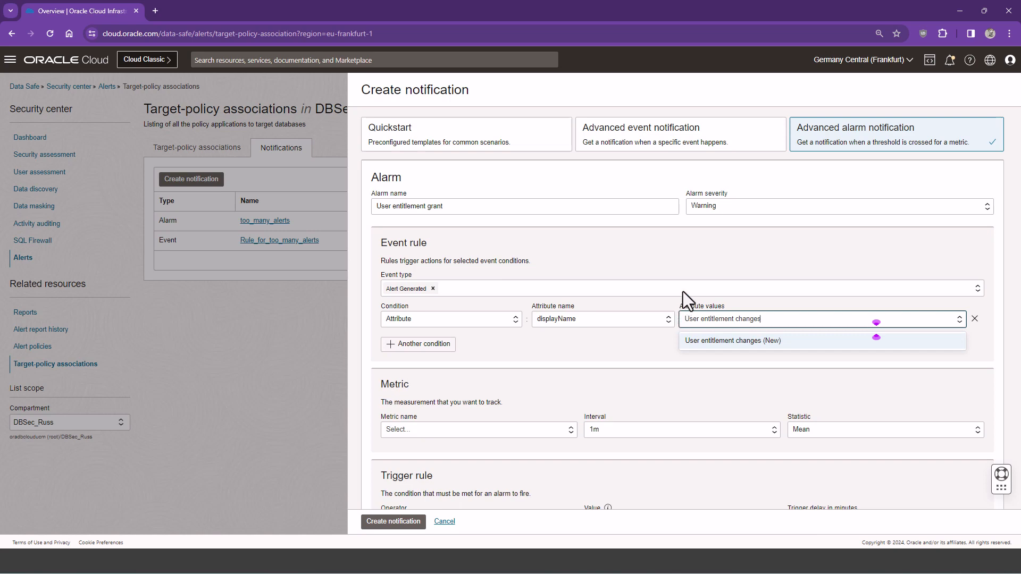
left_click(700, 333)
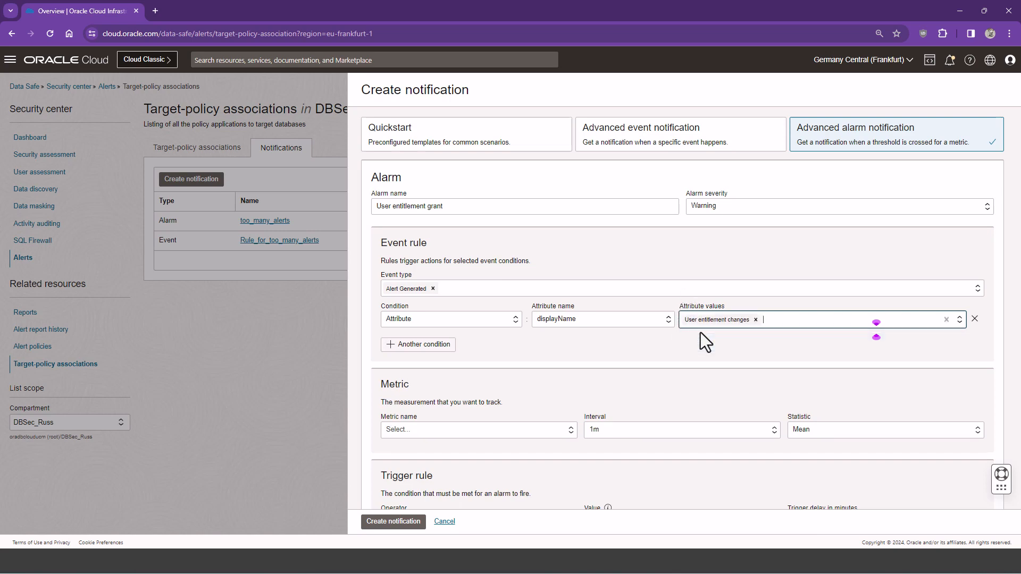
Add a second attribute condition matching operation equal to GRANT
left_click(423, 344)
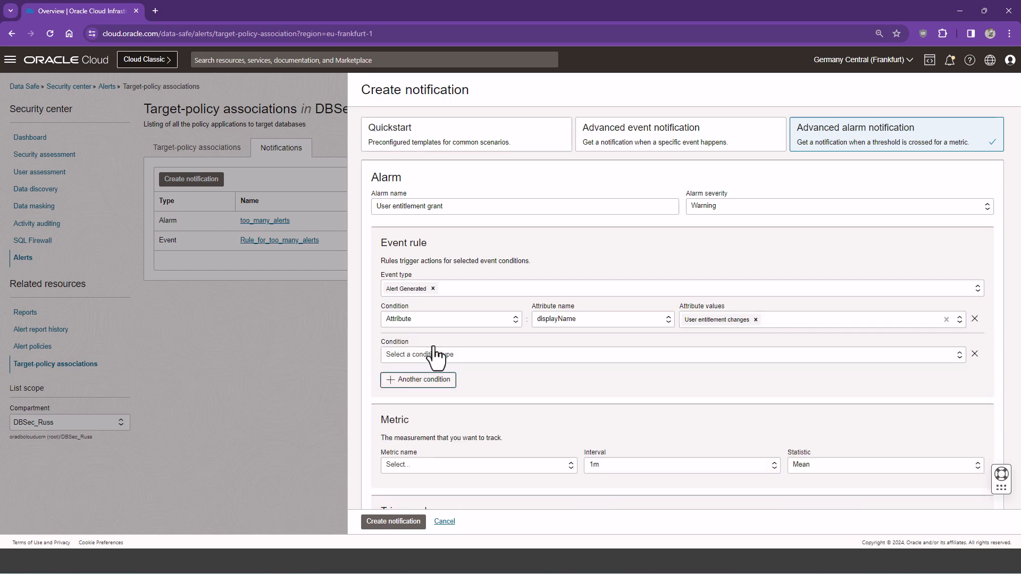
left_click(432, 354)
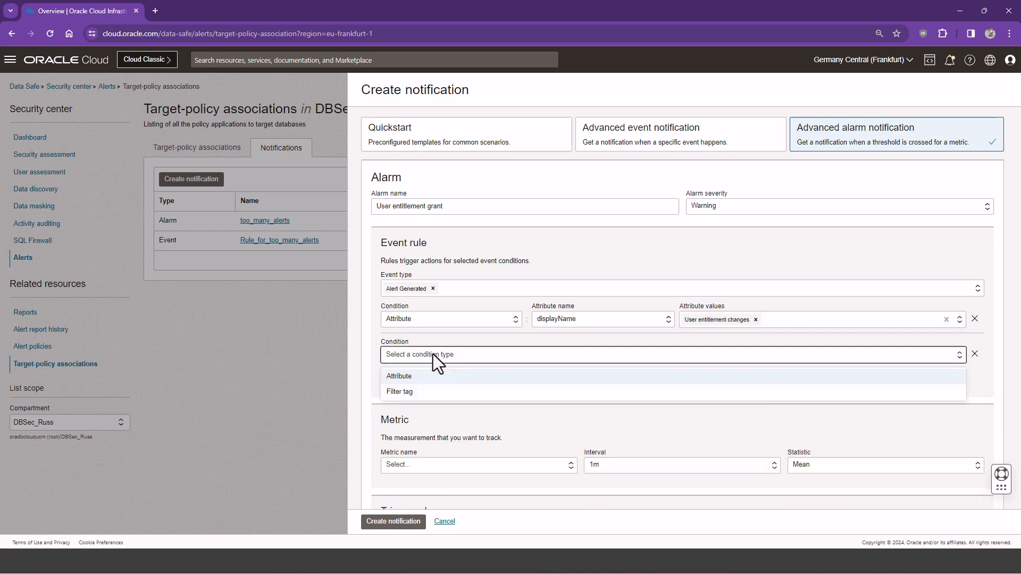
left_click(420, 376)
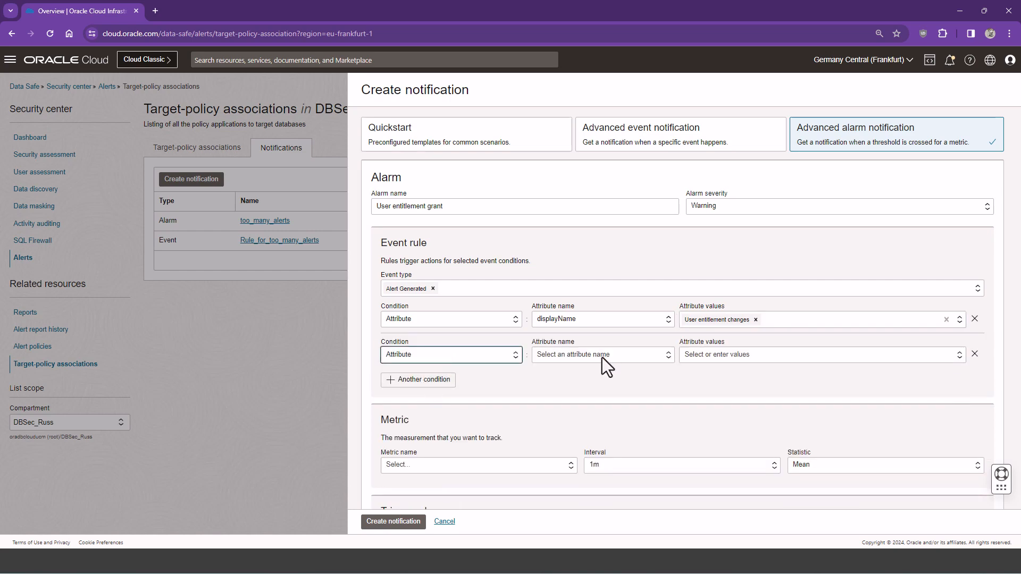
left_click(602, 356)
scroll(594, 417, "down", 2)
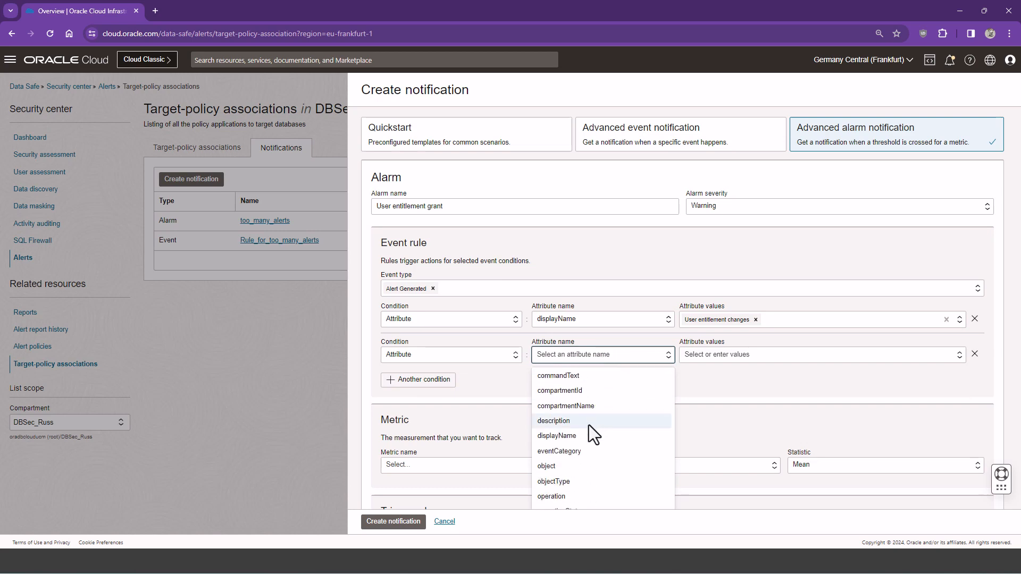
left_click(551, 496)
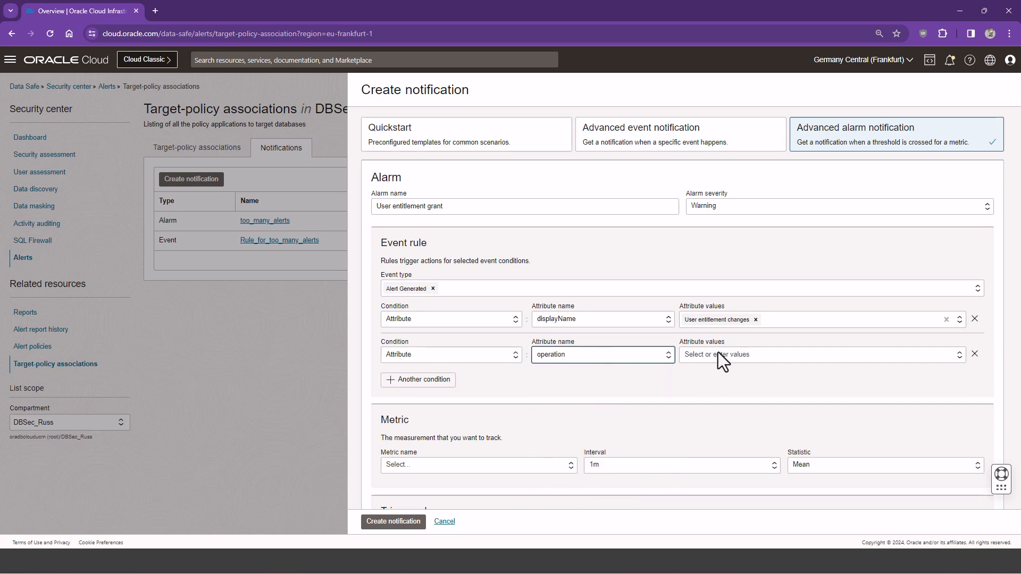
left_click(718, 354)
type("GRANT")
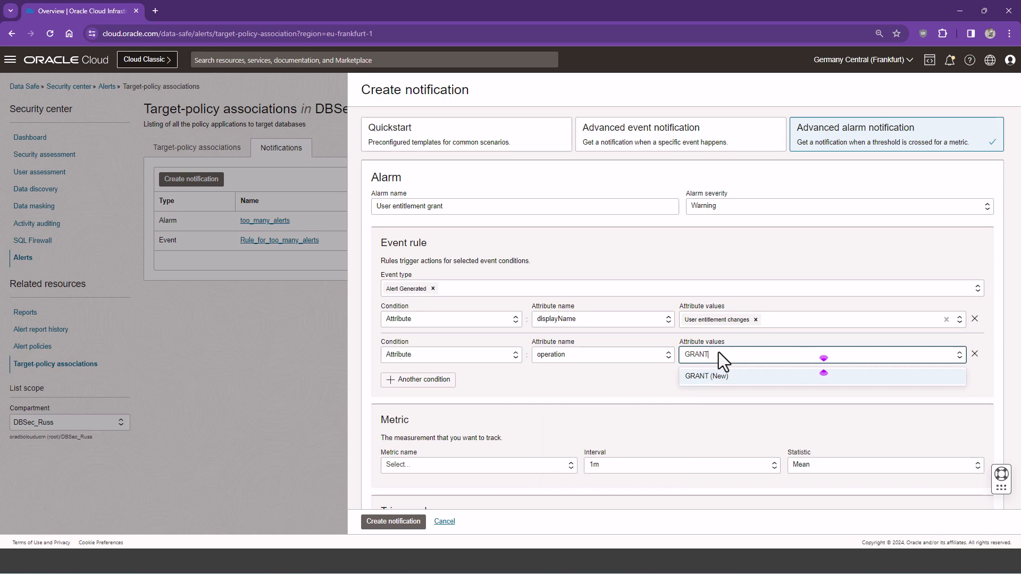
key("Return")
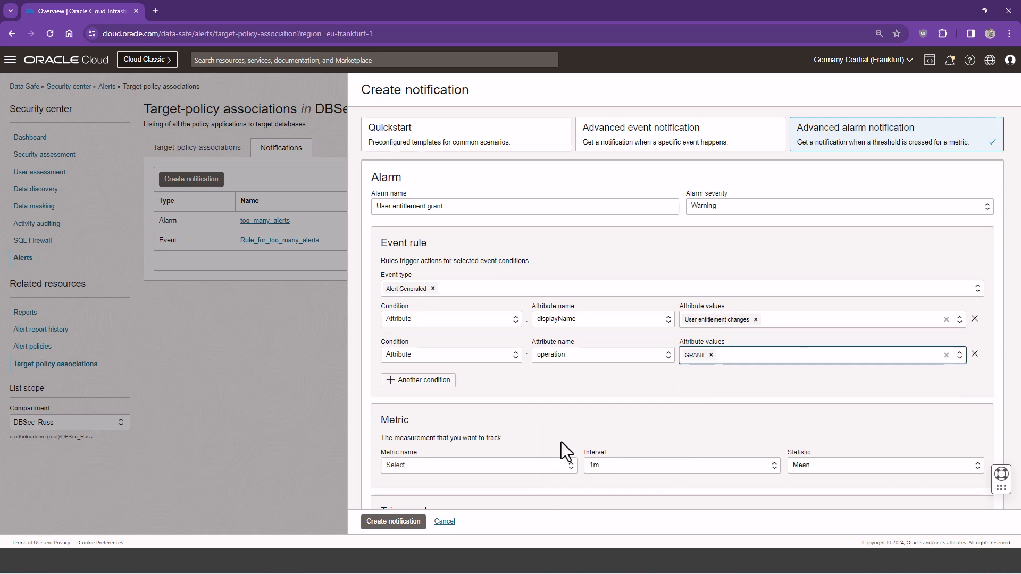
Track DeliverySucceedEvents, triggering at greater than or equal to 1 with a 1-minute delay
left_click(553, 466)
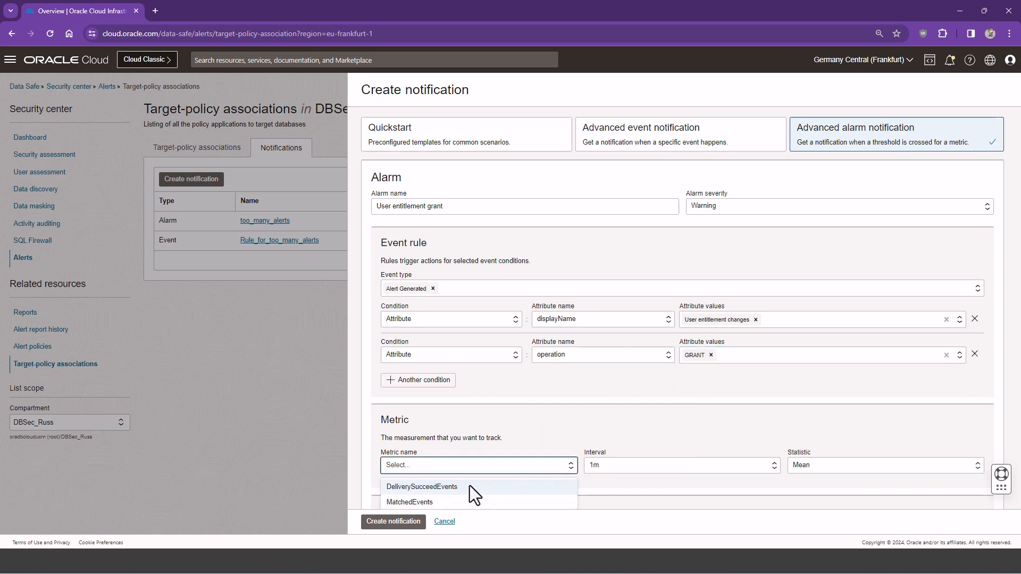
left_click(470, 486)
scroll(561, 433, "down", 3)
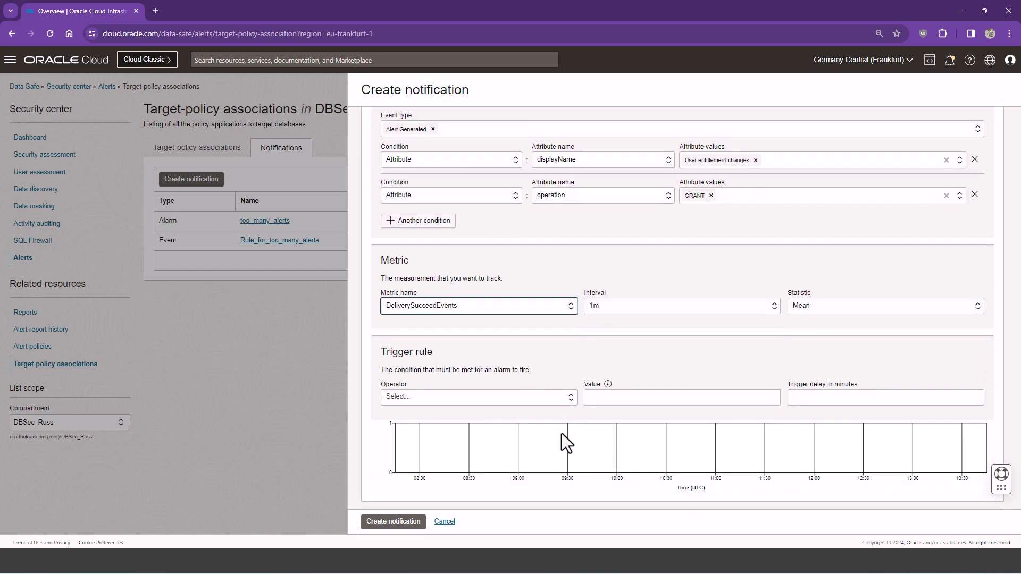
left_click(529, 397)
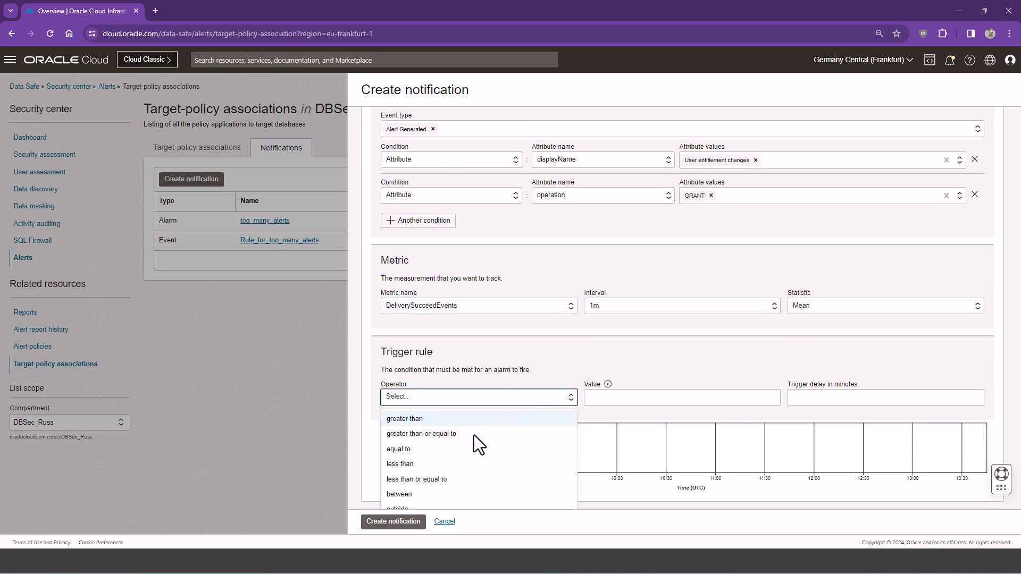
left_click(464, 434)
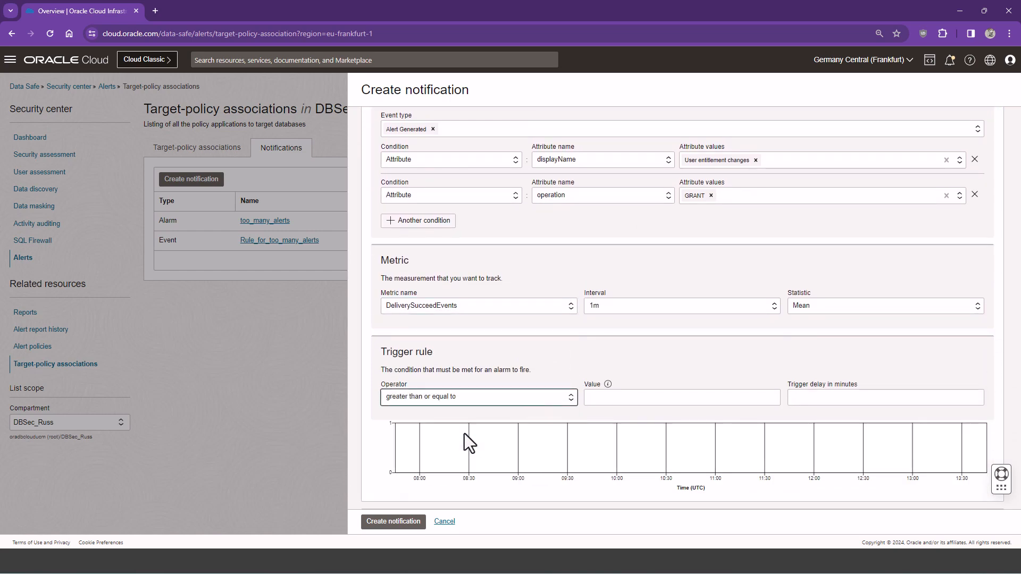
left_click(623, 398)
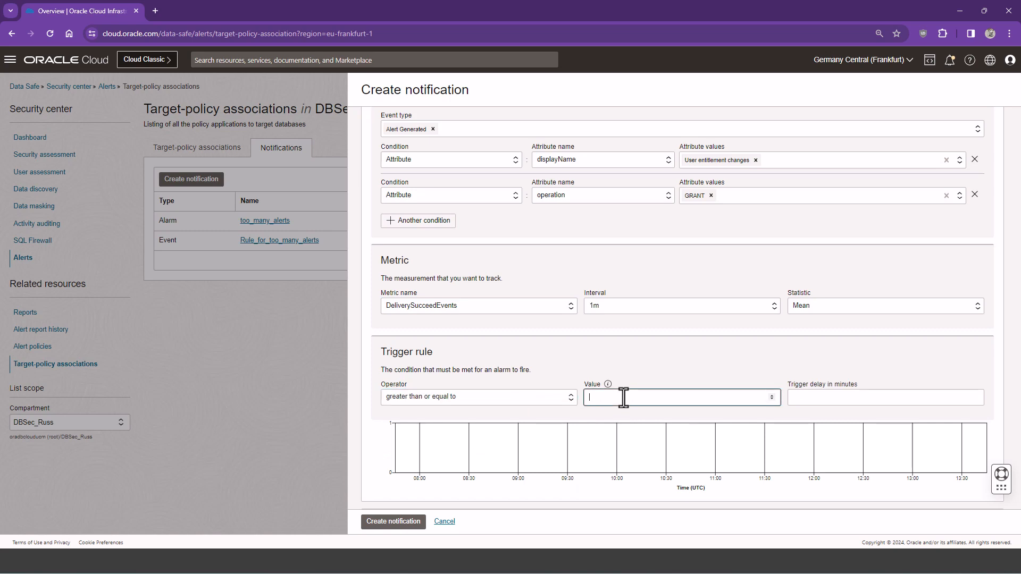
type("1")
left_click(831, 394)
type("1")
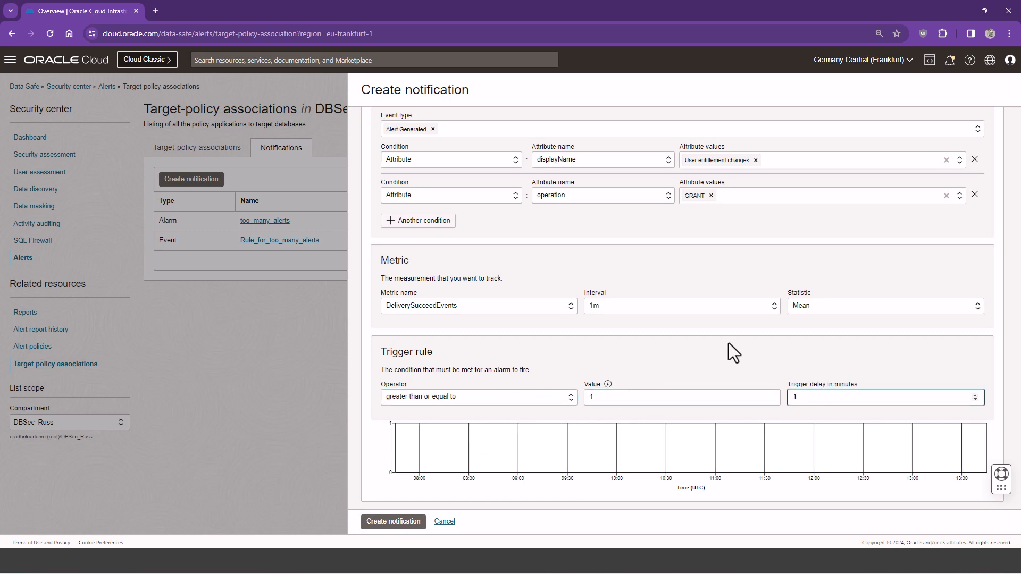
left_click(723, 354)
scroll(723, 355, "down", 3)
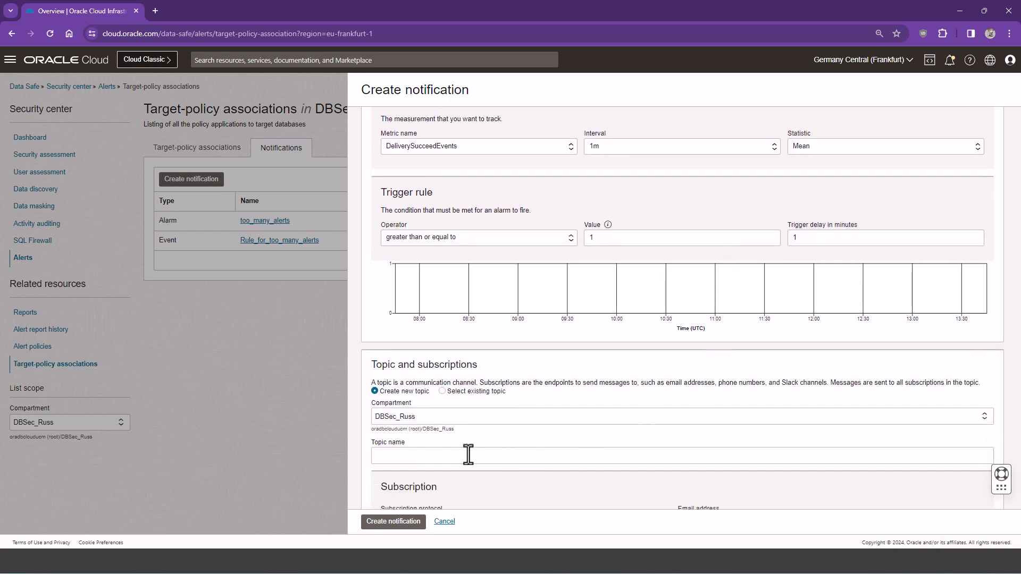
Create the notification with new topic 'user_entitlement_grant' and a subscriber e-mail address
left_click(467, 455)
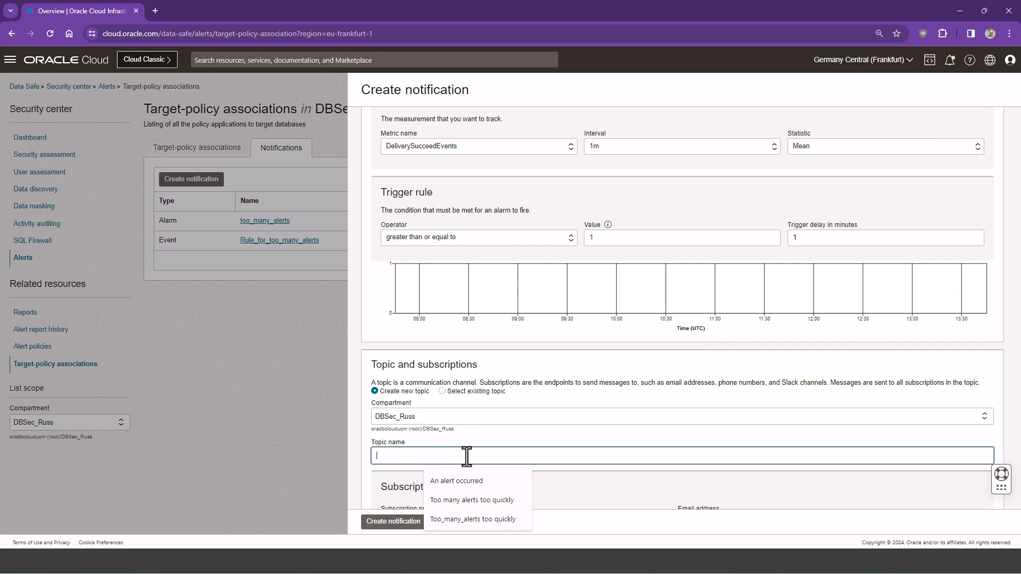
type("user")
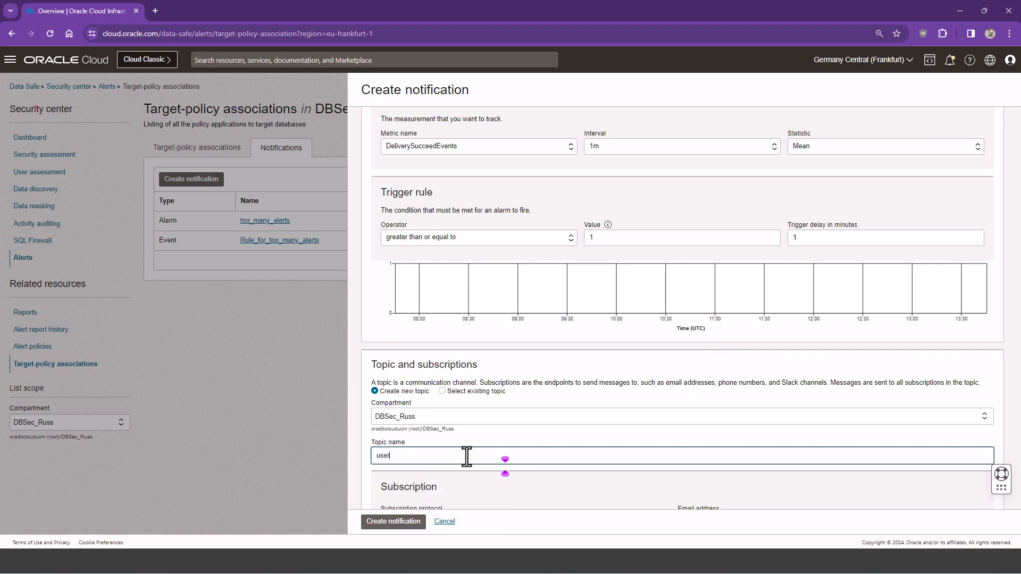
type("_entitlement_grant")
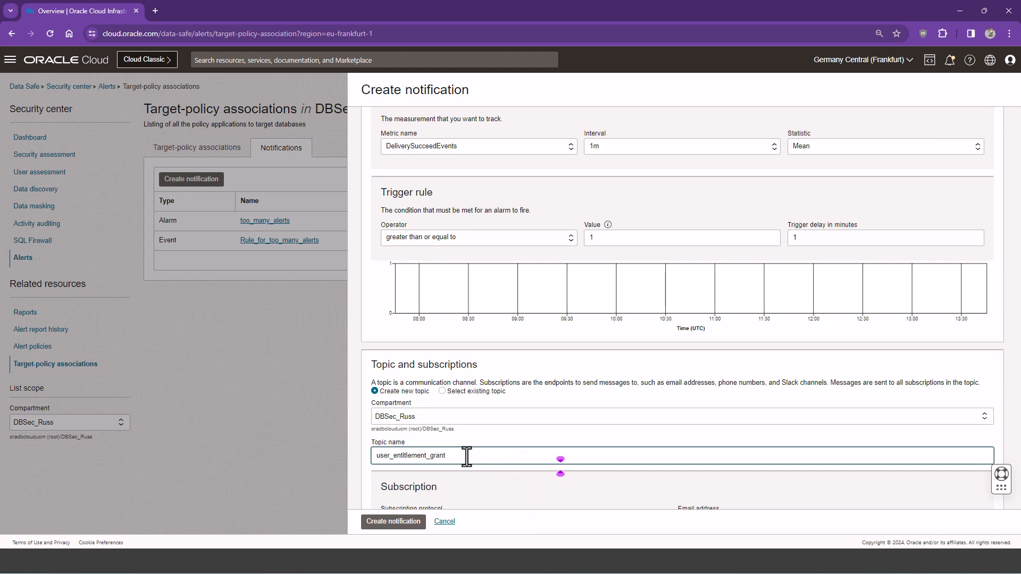
scroll(467, 455, "down", 2)
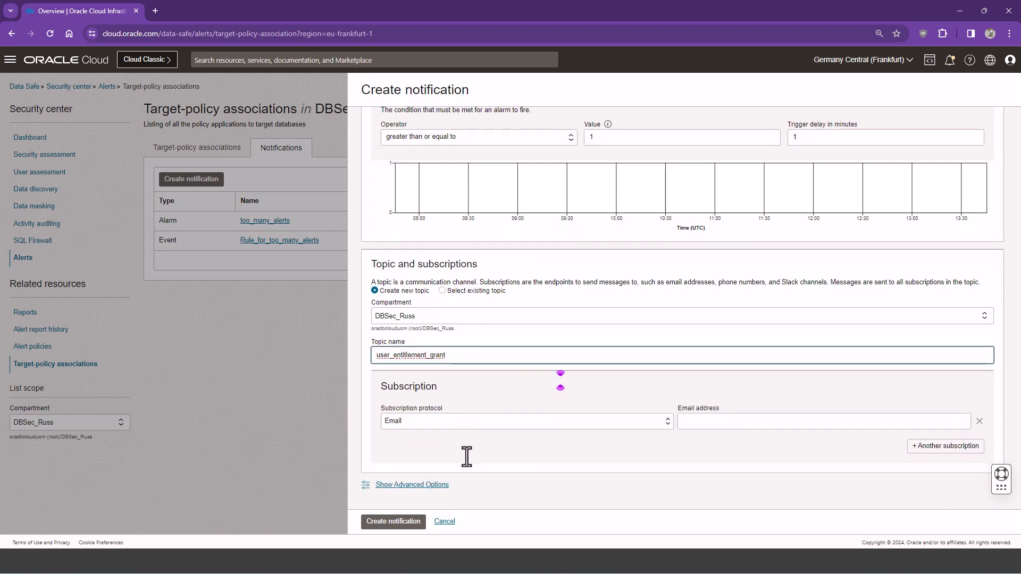
left_click(713, 425)
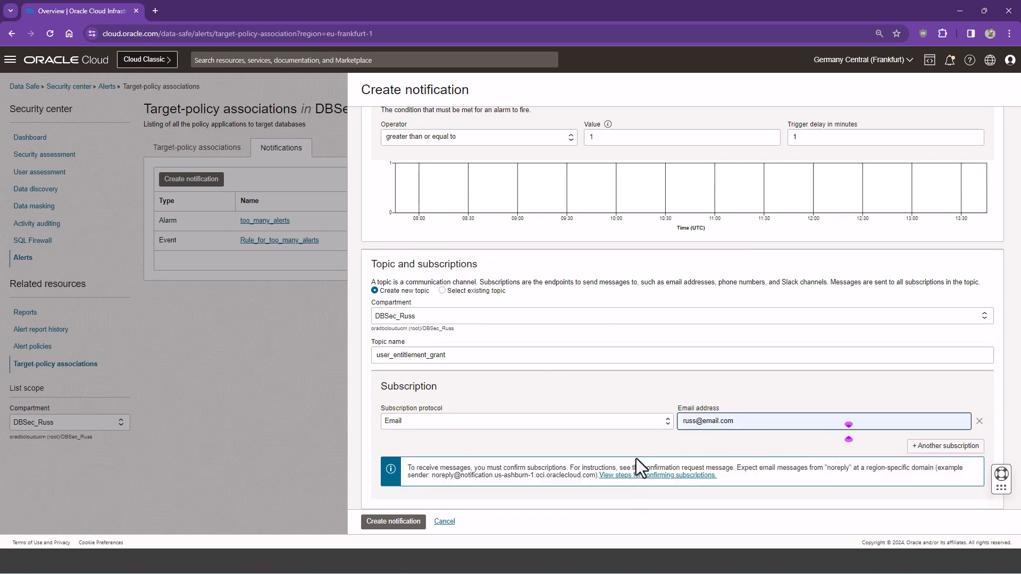
left_click(394, 522)
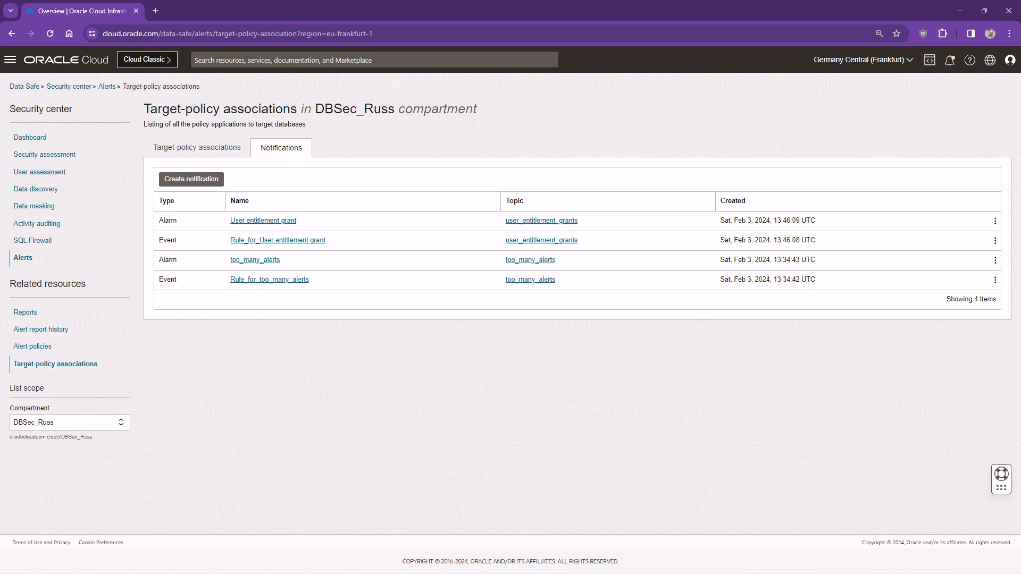
key("alt+Tab")
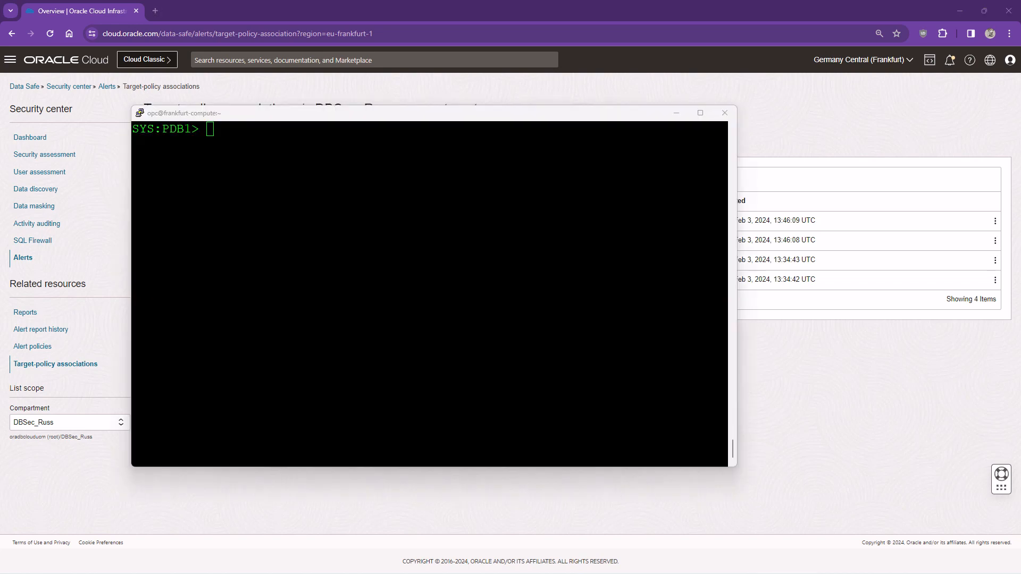
Run 'grant dba to' a database user in SQL*Plus, then return to the browser
left_click(239, 343)
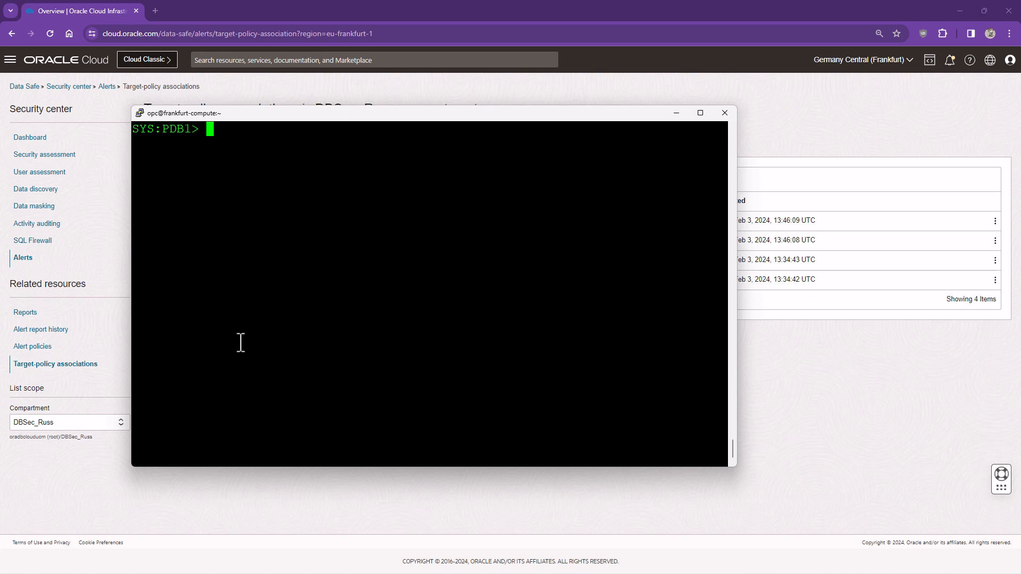
type("grant dba to betty;")
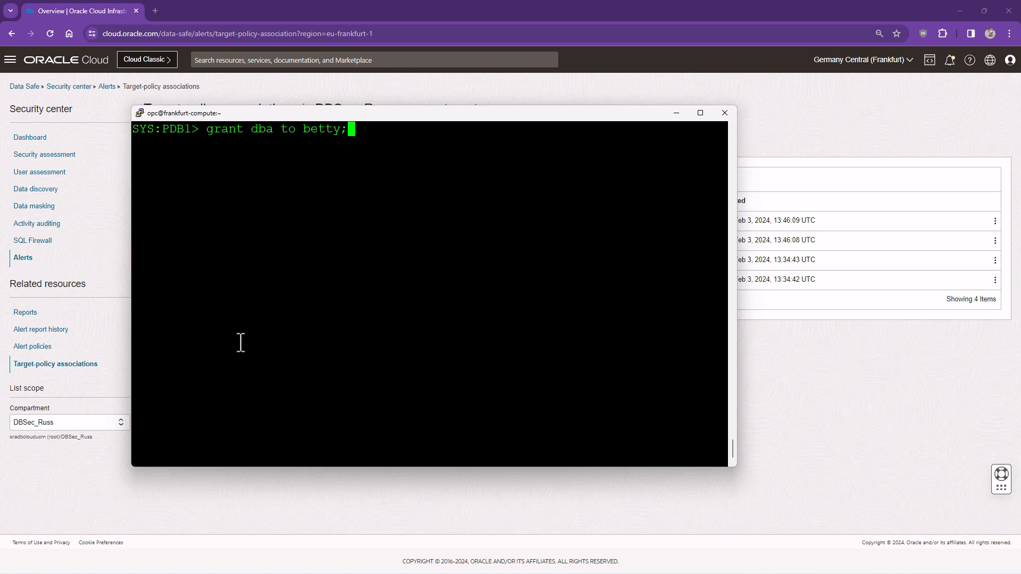
key("Return")
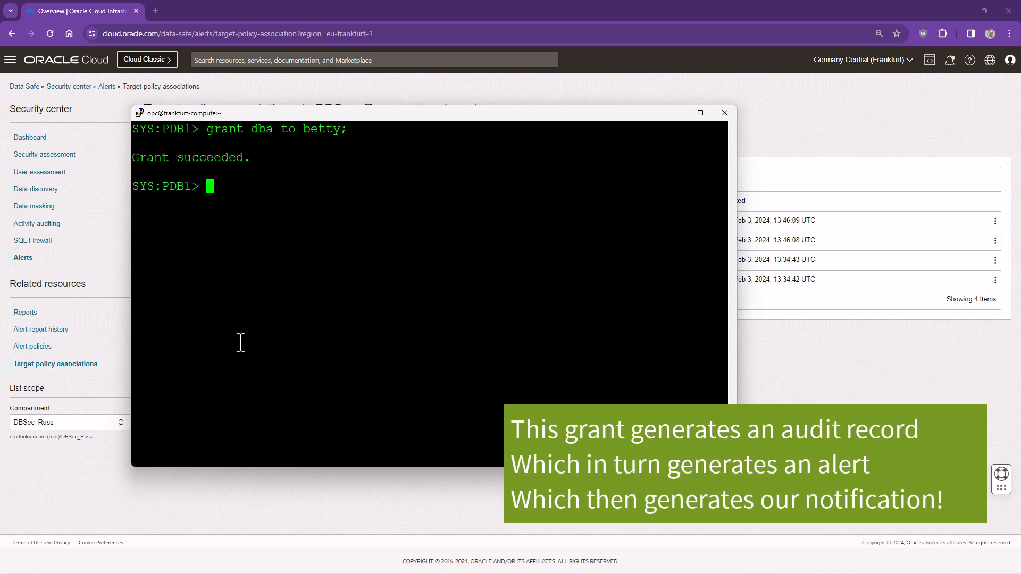
left_click(798, 393)
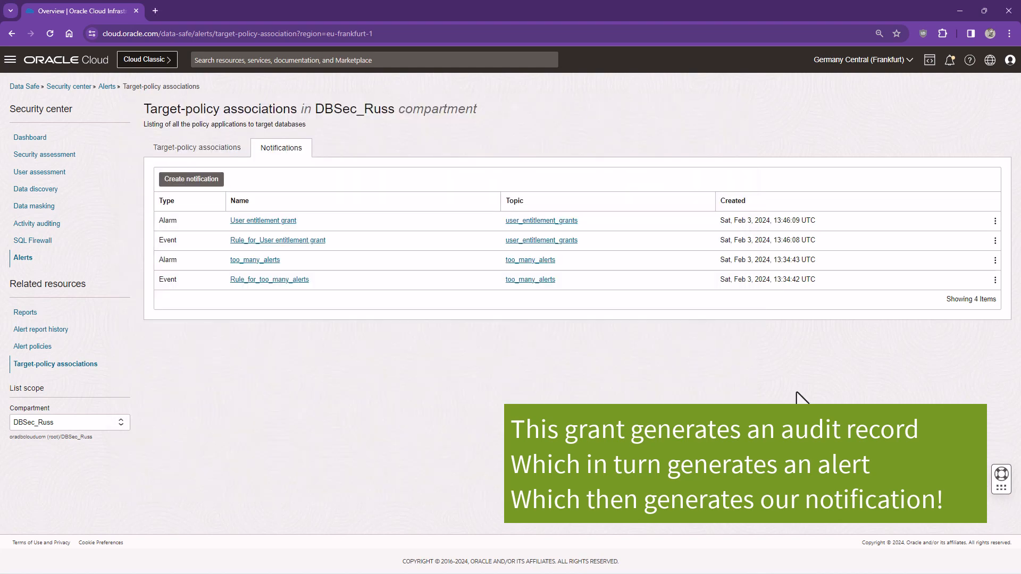
Open the All Activity audit report and expand the newest GRANT record to view its SQL text
left_click(53, 226)
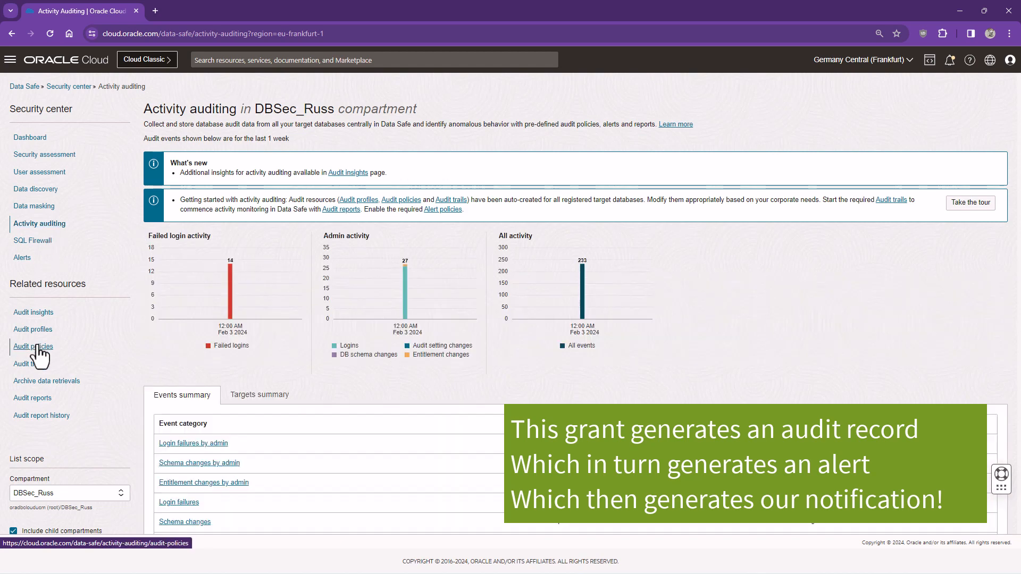
left_click(47, 400)
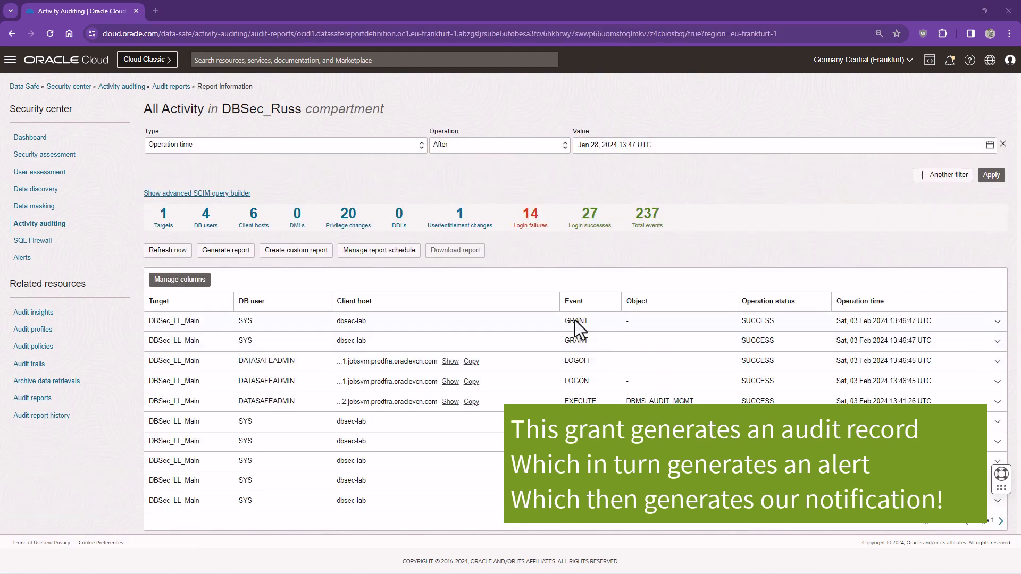
left_click(998, 322)
scroll(1000, 335, "down", 2)
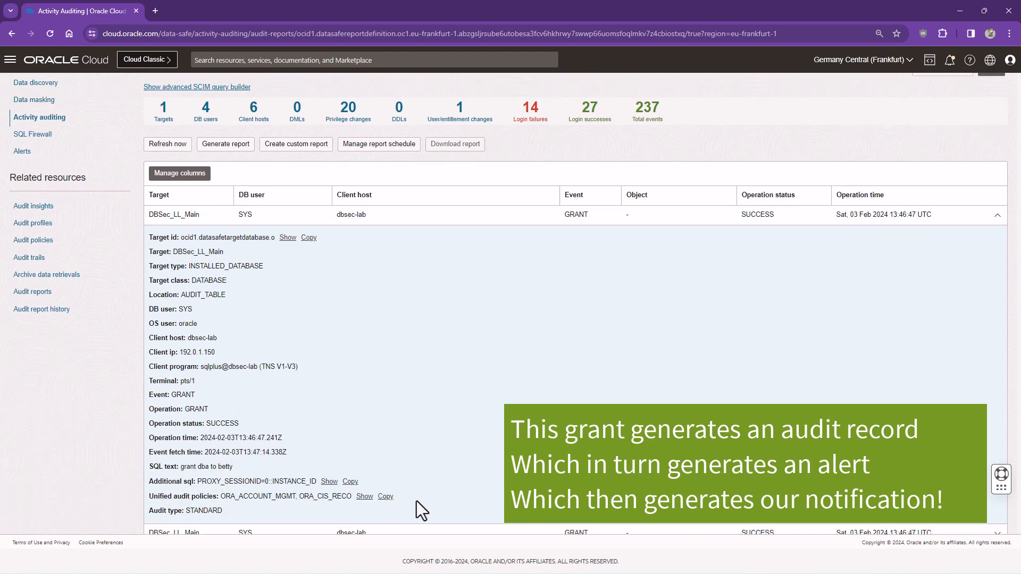
scroll(405, 453, "down", 1)
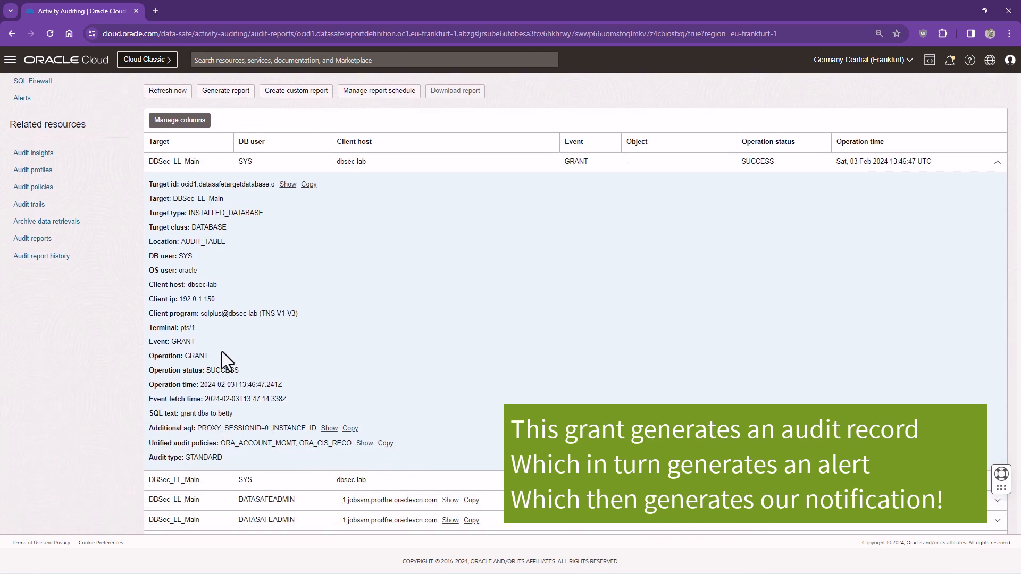
left_click_drag(184, 413, 223, 413)
scroll(326, 317, "up", 3)
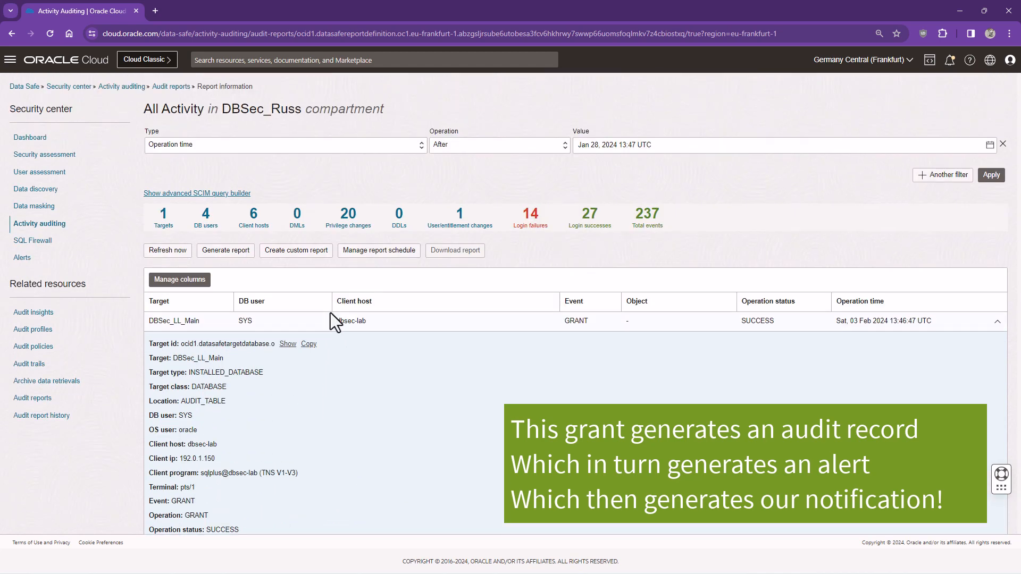
Inspect the newest User entitlement changes alert's command text, then return to the Alerts overview
left_click(22, 258)
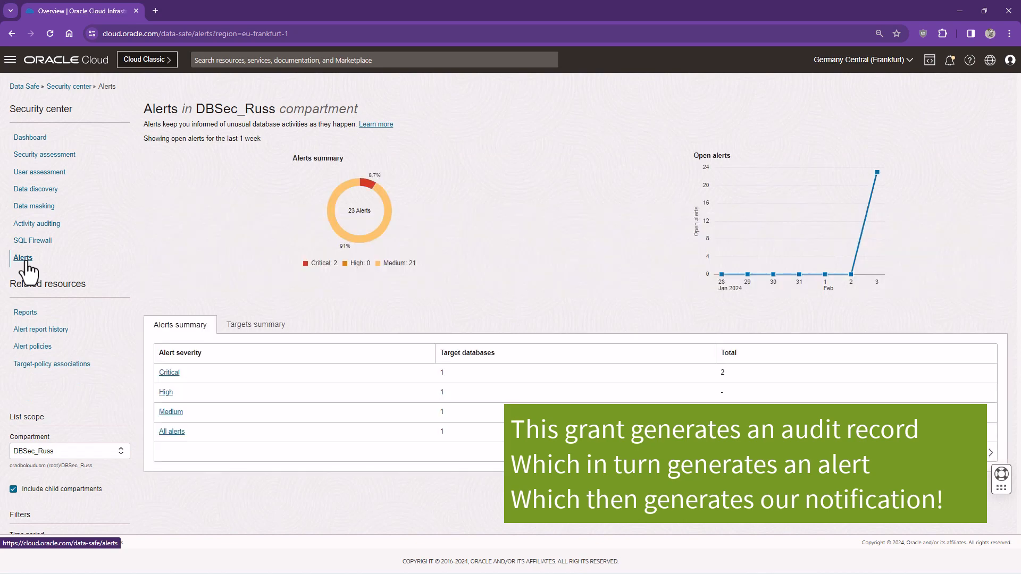
left_click(20, 319)
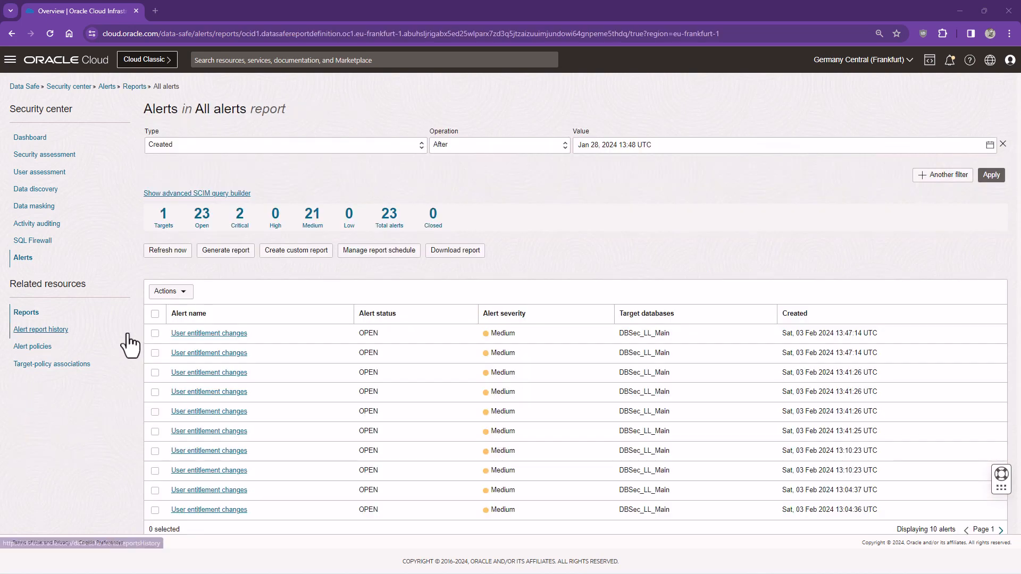
left_click(204, 335)
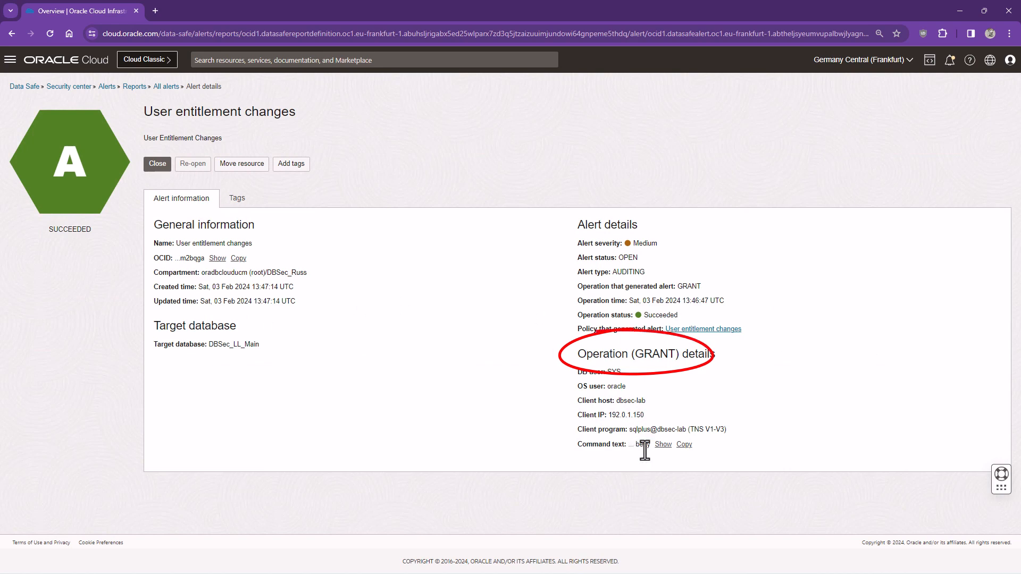
left_click(663, 446)
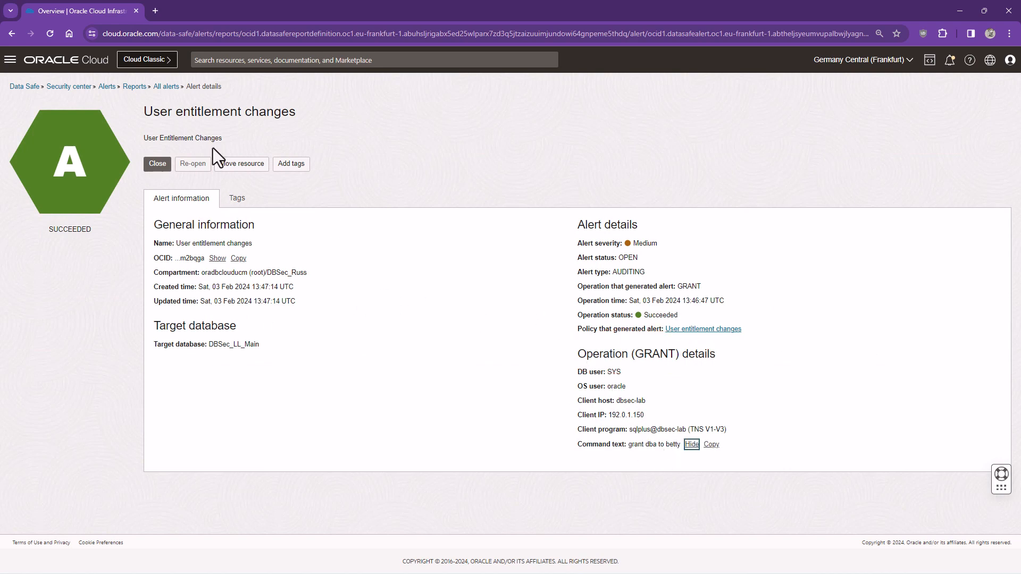
left_click(106, 87)
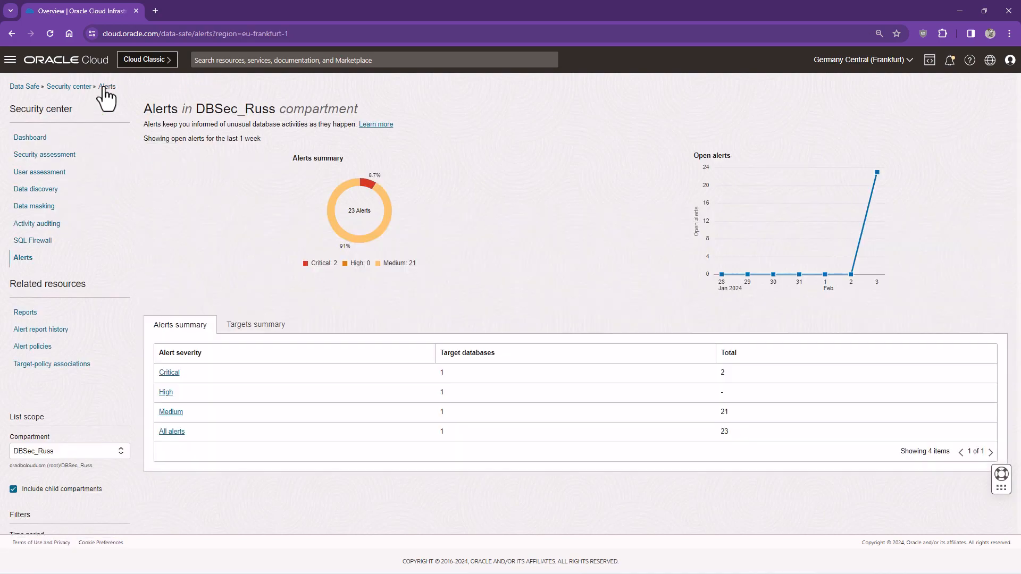
Open the User entitlement grant alarm from the Target-policy associations Notifications list
left_click(64, 365)
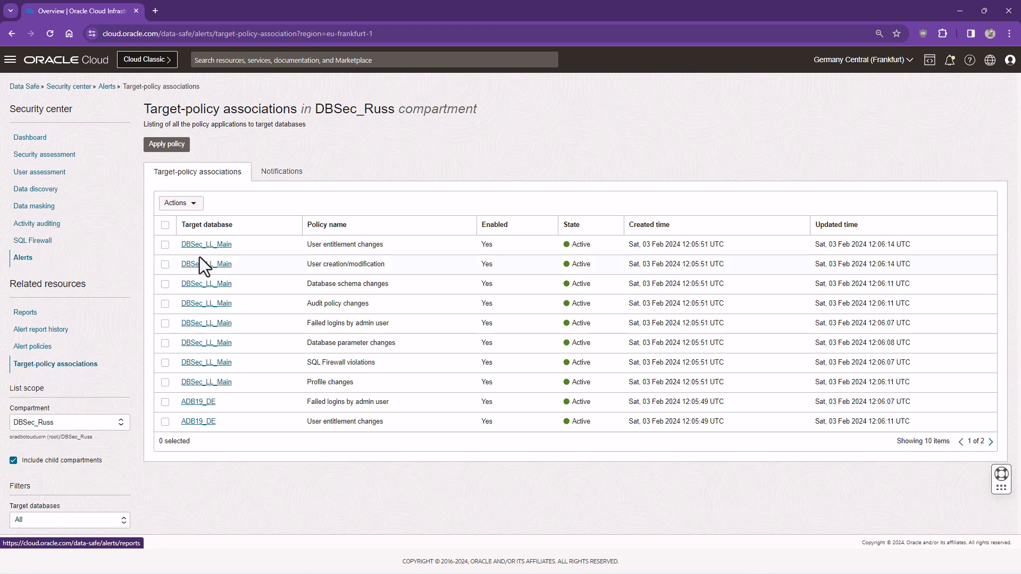
left_click(271, 171)
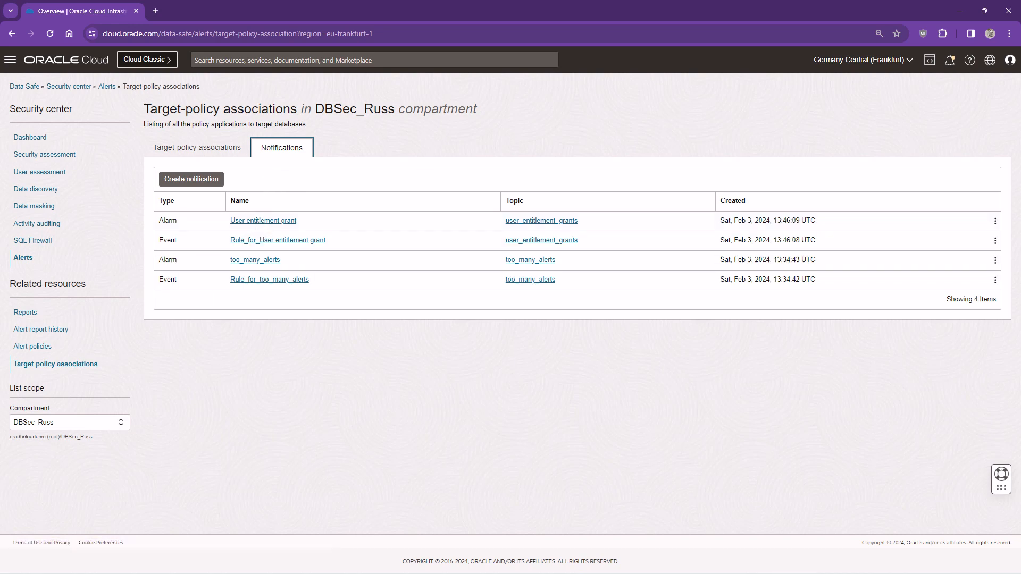
left_click(258, 220)
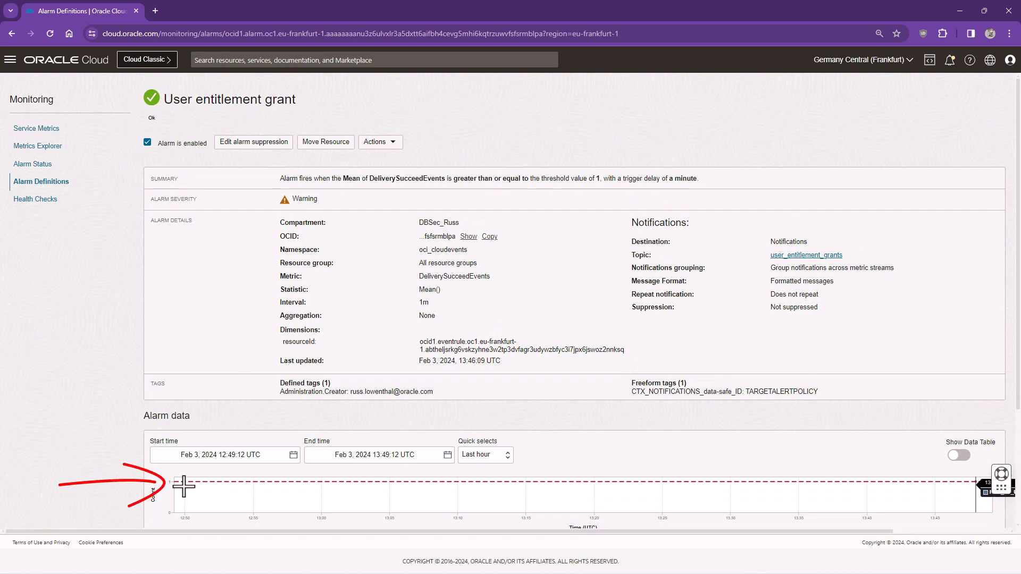
Review the alarm definition page, then navigate to the Data Safe – Database Security overview
scroll(190, 468, "down", 1)
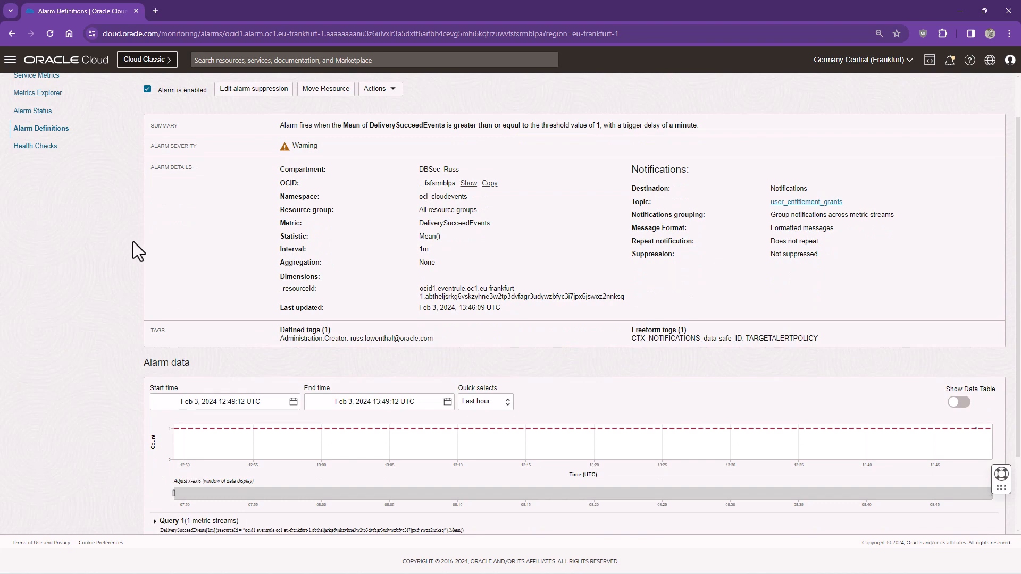
left_click(10, 60)
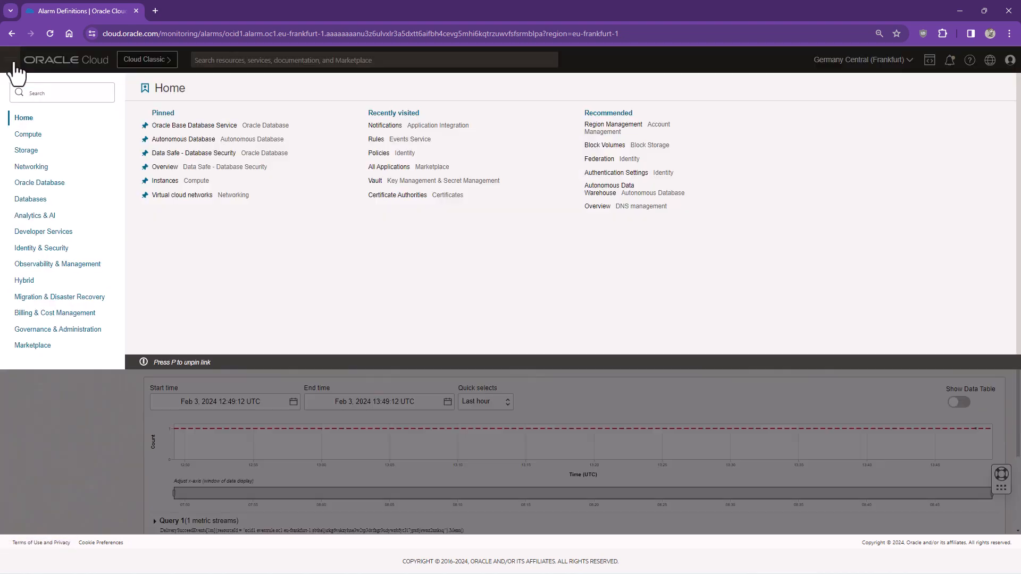
left_click(180, 153)
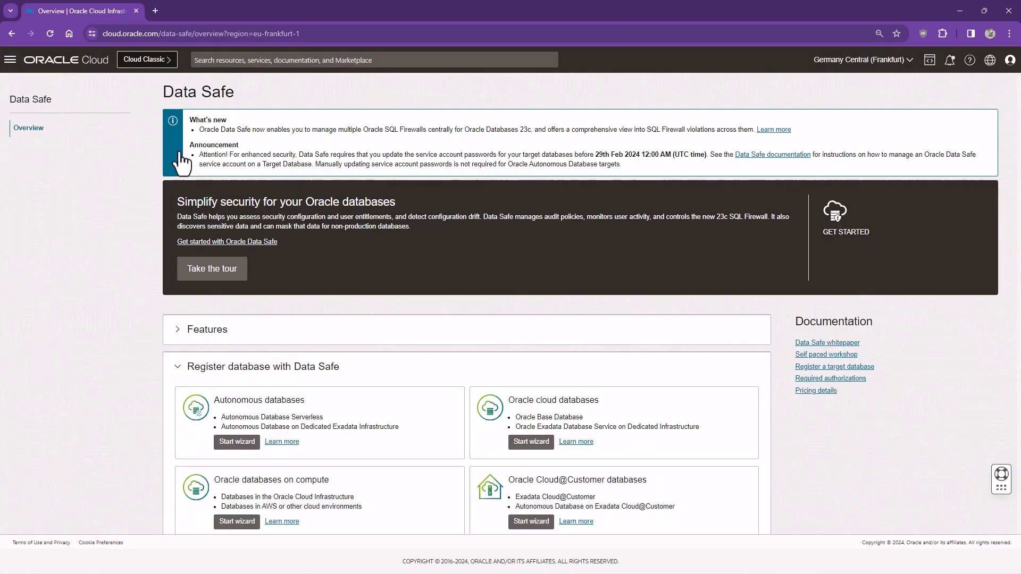